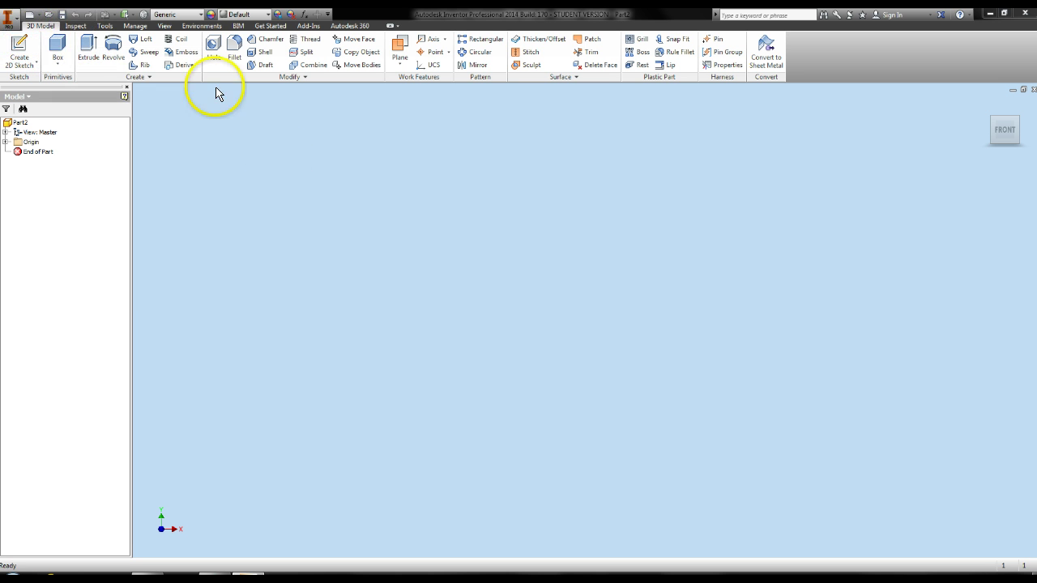
Start a new 2D sketch on the horizontal XZ origin plane.
{"action": "left_click", "coordinate": [22, 44]}
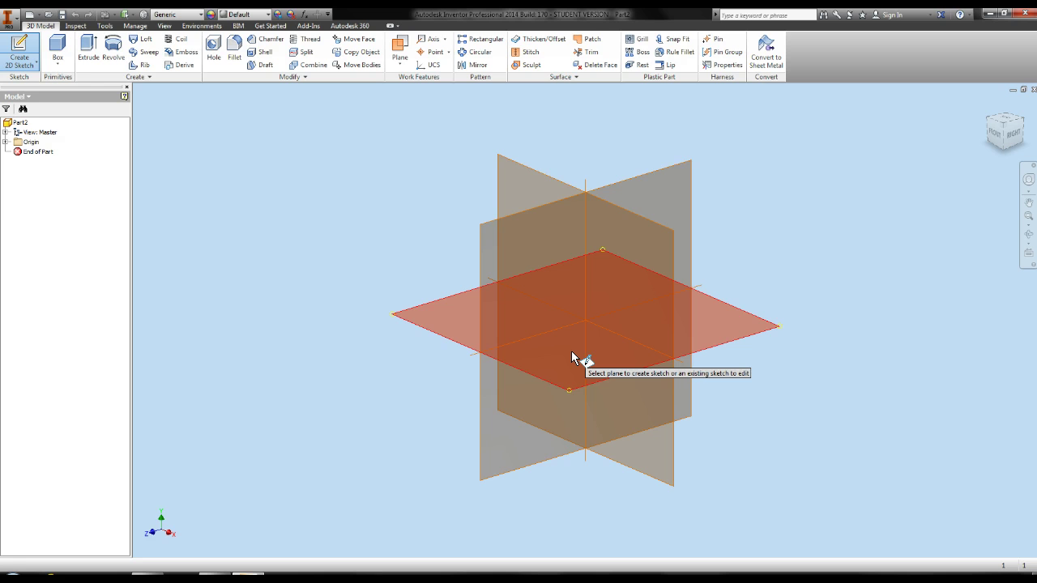
{"action": "left_click", "coordinate": [572, 354]}
{"action": "left_click", "coordinate": [581, 273]}
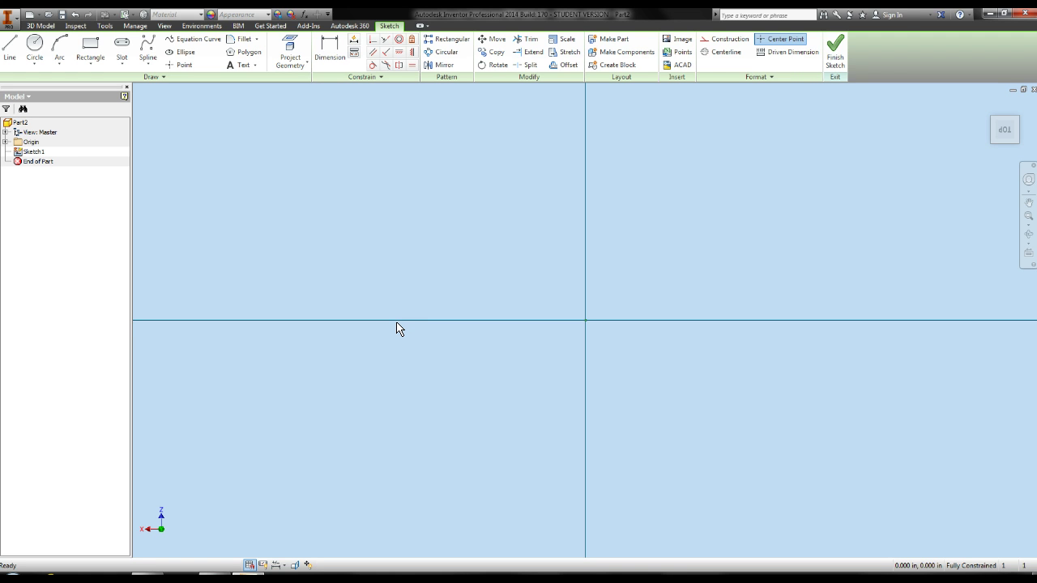
Draw a tilted four-sided polygon with sides about 0.515 in, placed away from the sketch origin.
{"action": "left_click", "coordinate": [243, 52]}
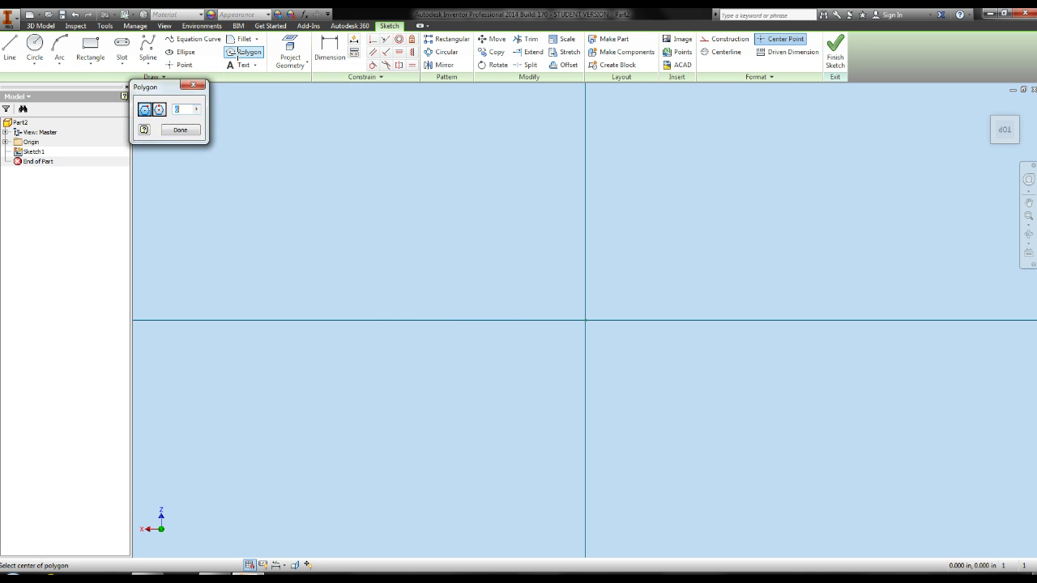
{"action": "double_click", "coordinate": [185, 109]}
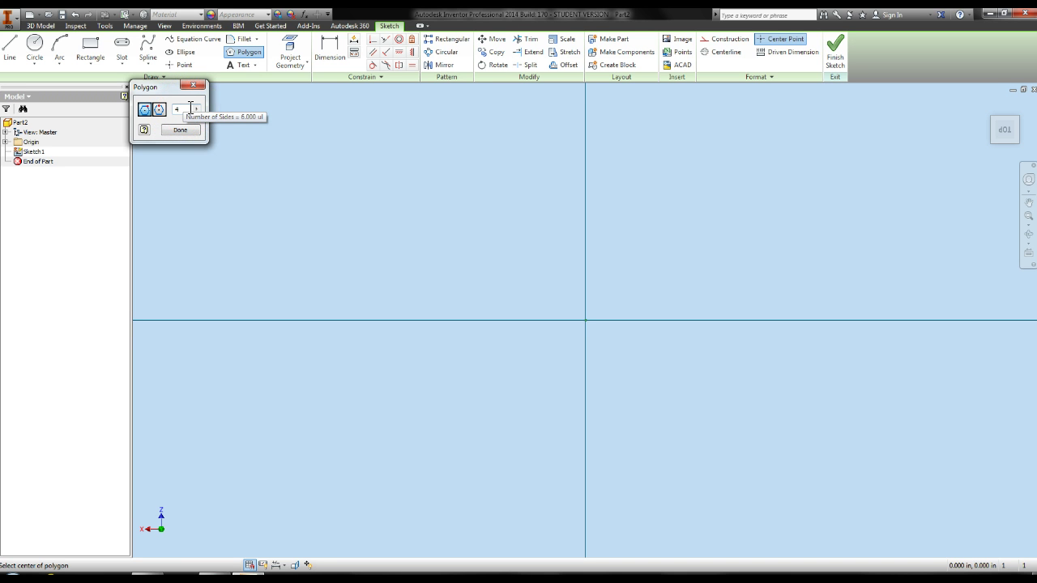
{"action": "left_click", "coordinate": [362, 188]}
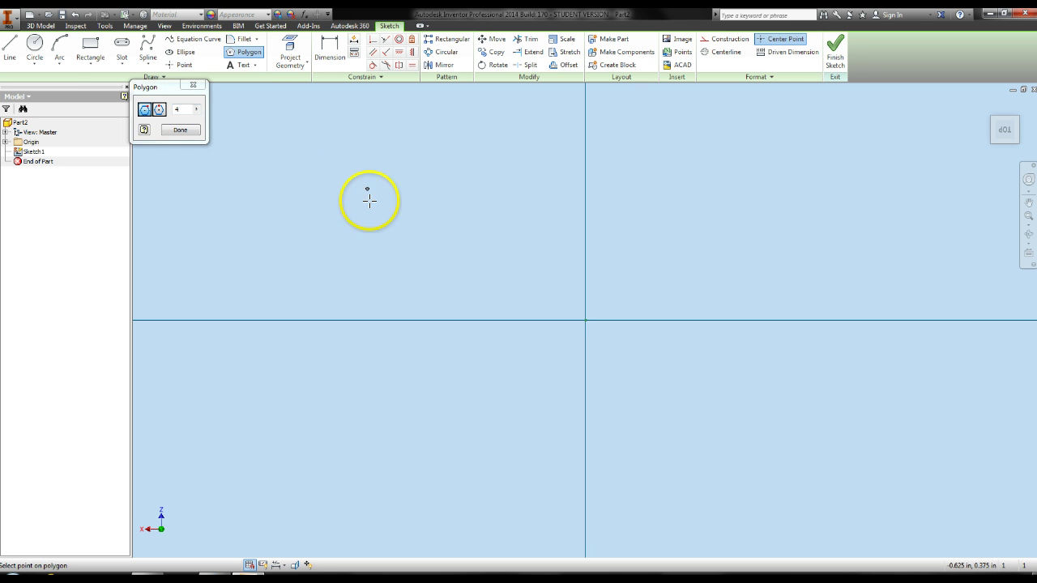
{"action": "left_click", "coordinate": [433, 297]}
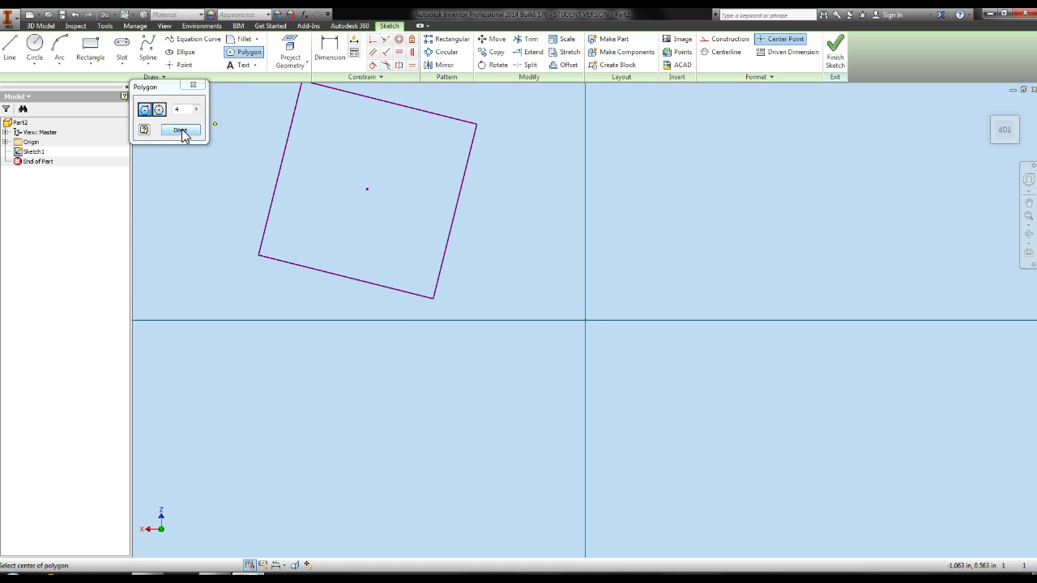
{"action": "left_click", "coordinate": [180, 132]}
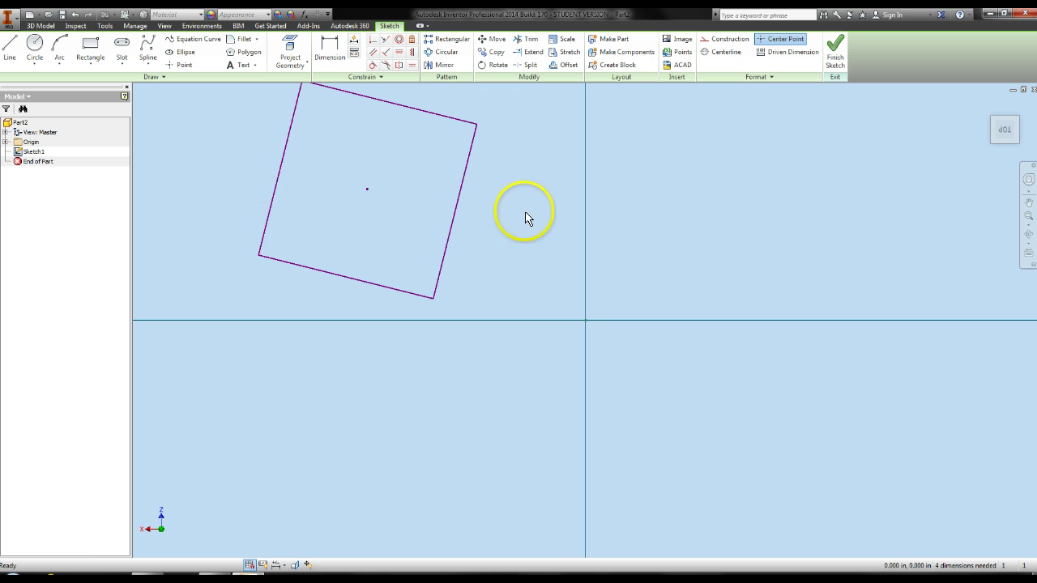
Constrain the square's upper edge horizontal and make its centre point coincident with the sketch origin.
{"action": "left_click", "coordinate": [398, 52]}
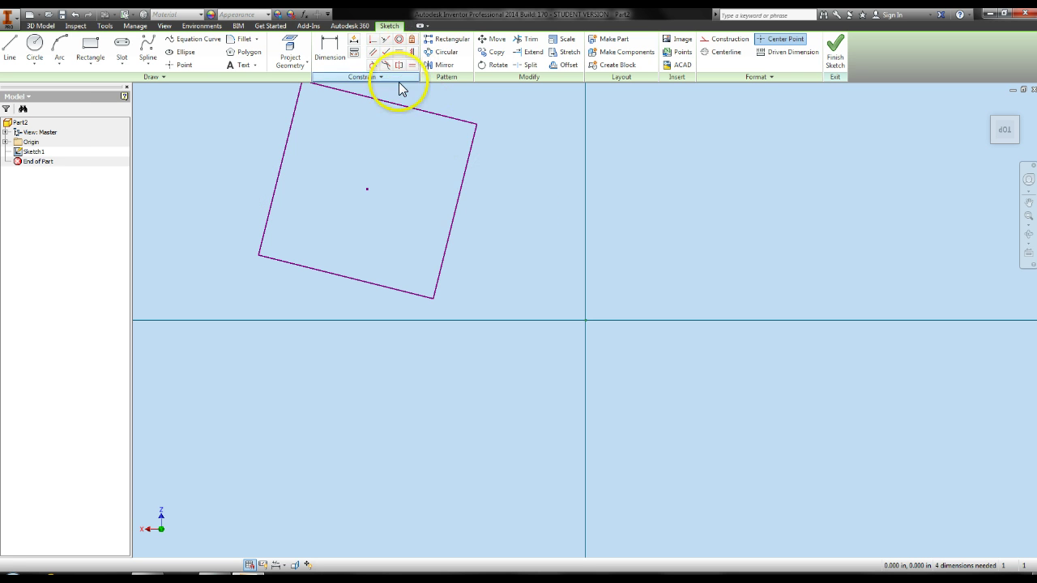
{"action": "left_click", "coordinate": [396, 110]}
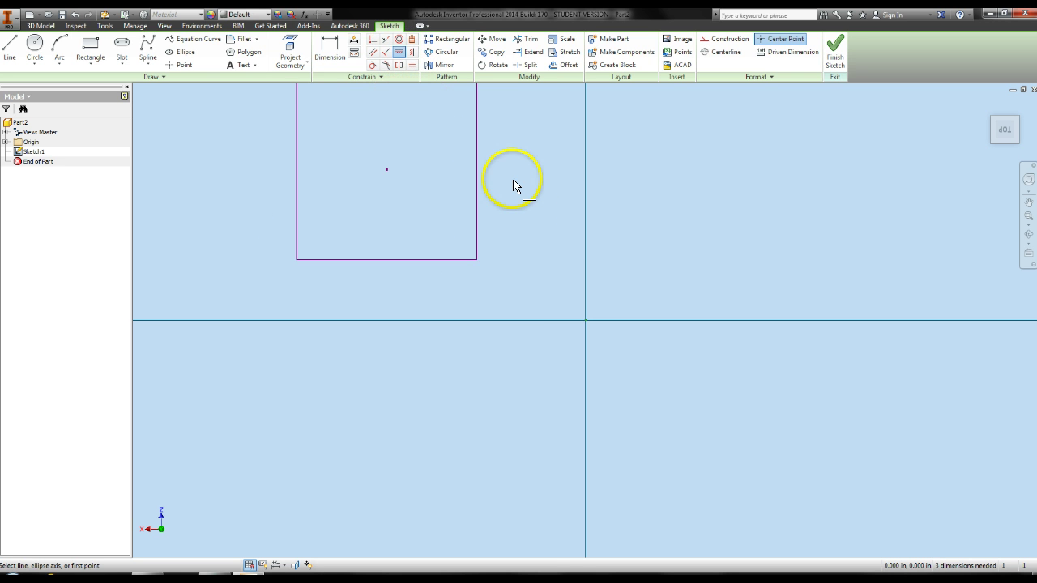
{"action": "scroll", "coordinate": [514, 186], "scroll_direction": "down", "scroll_amount": 4}
{"action": "middle_click_drag", "start_coordinate": [504, 188], "coordinate": [477, 251]}
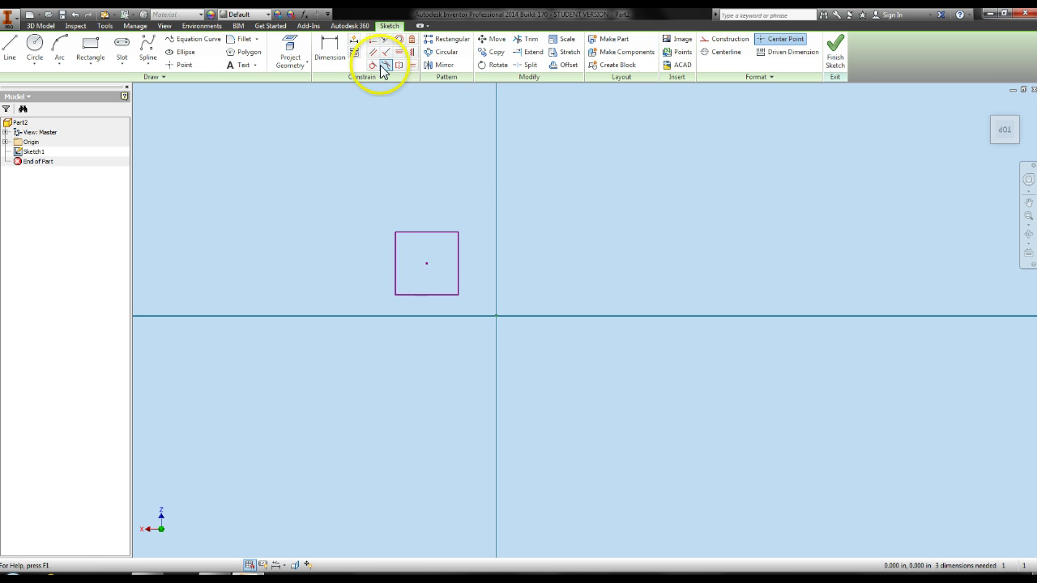
{"action": "left_click", "coordinate": [372, 39]}
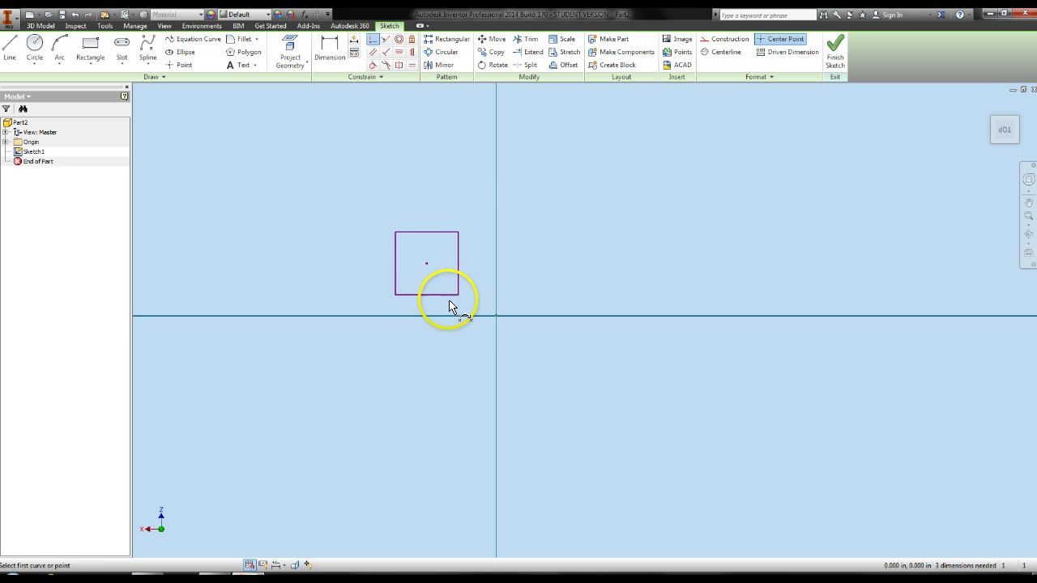
{"action": "left_click", "coordinate": [427, 264]}
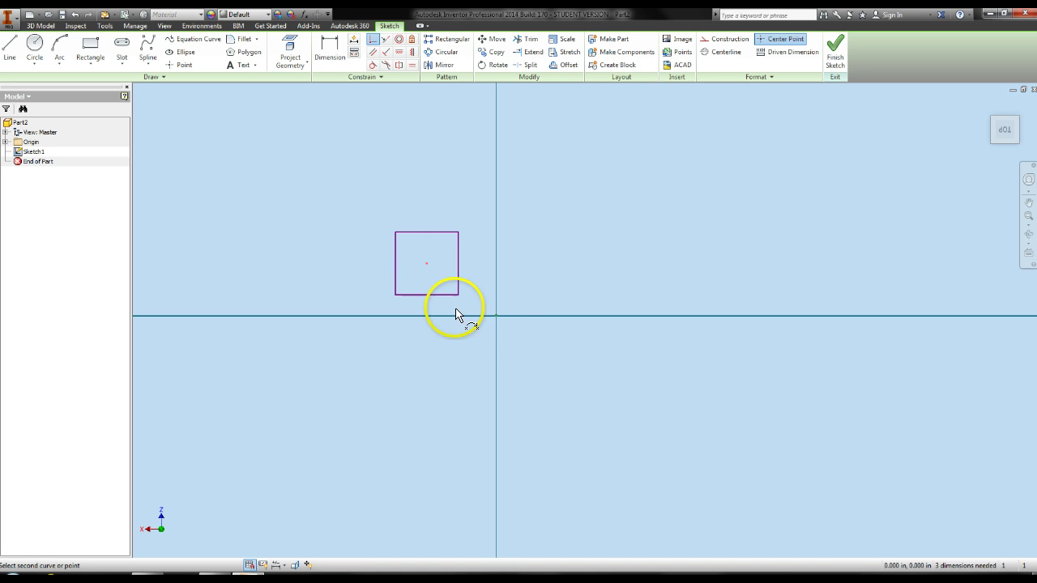
{"action": "left_click", "coordinate": [497, 316]}
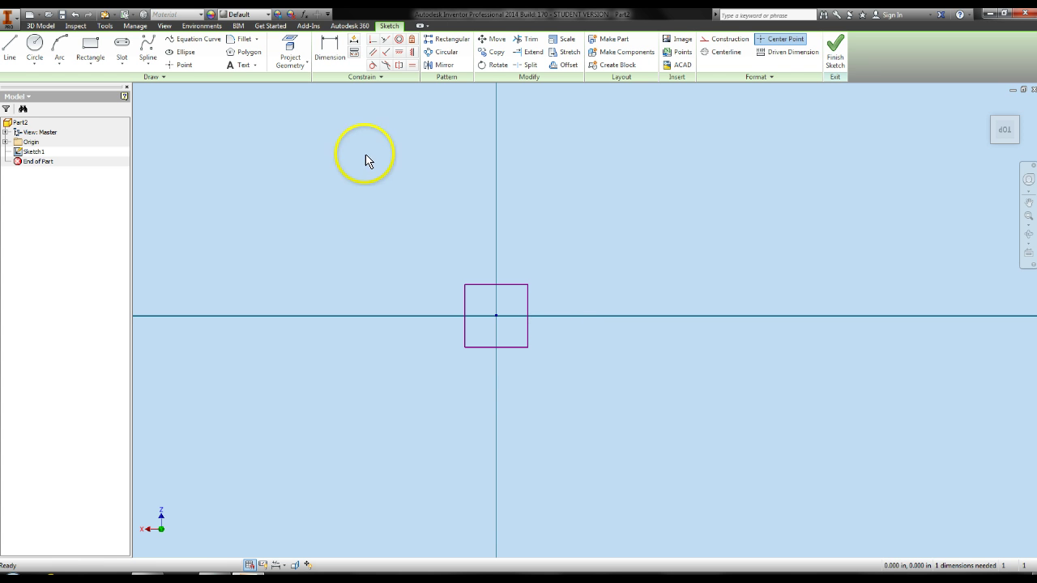
Dimension the square's lower edge to 1 in and finish the sketch.
{"action": "left_click", "coordinate": [329, 50]}
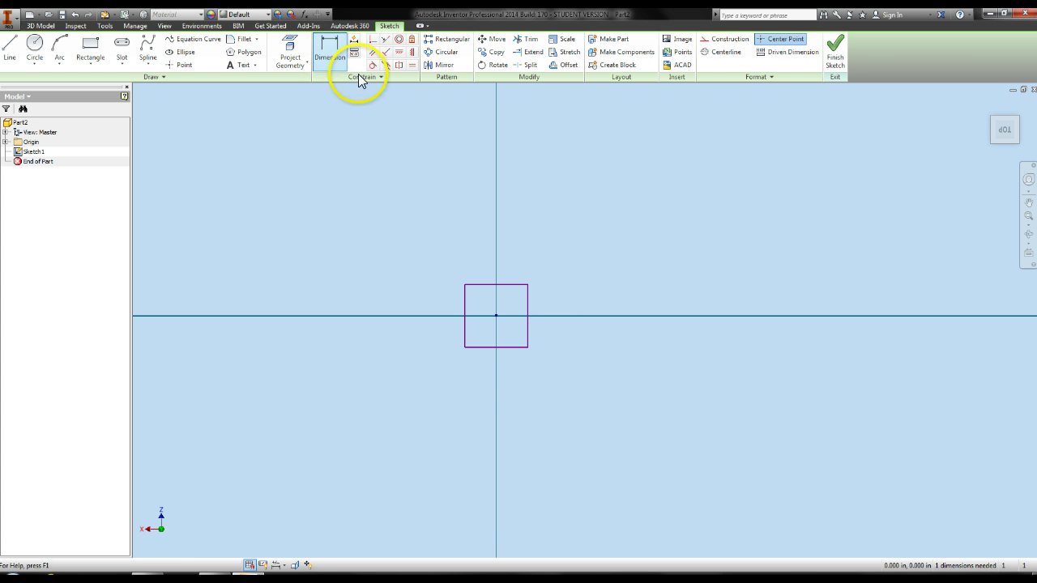
{"action": "left_click", "coordinate": [491, 347]}
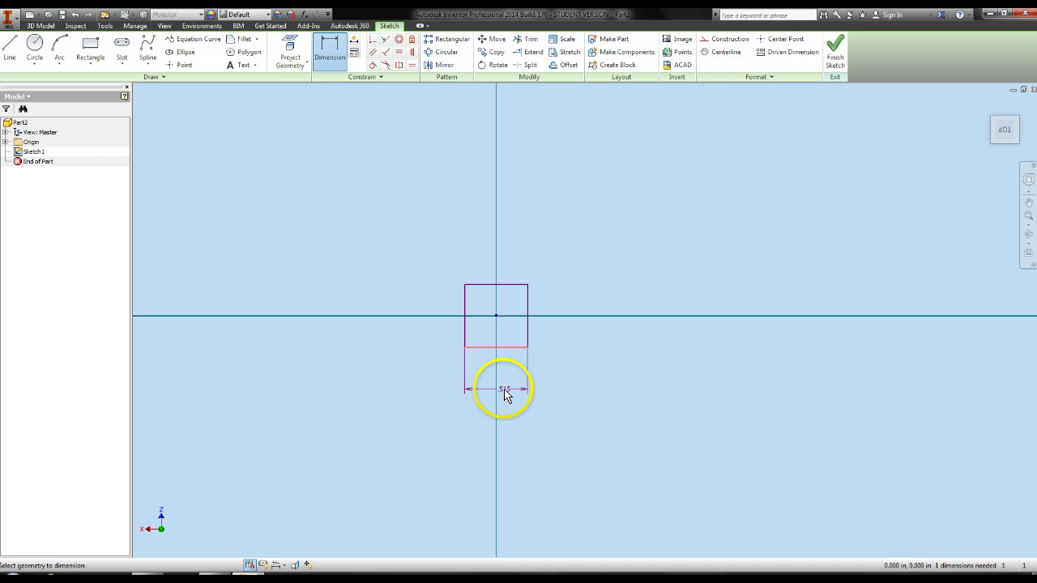
{"action": "left_click", "coordinate": [505, 395]}
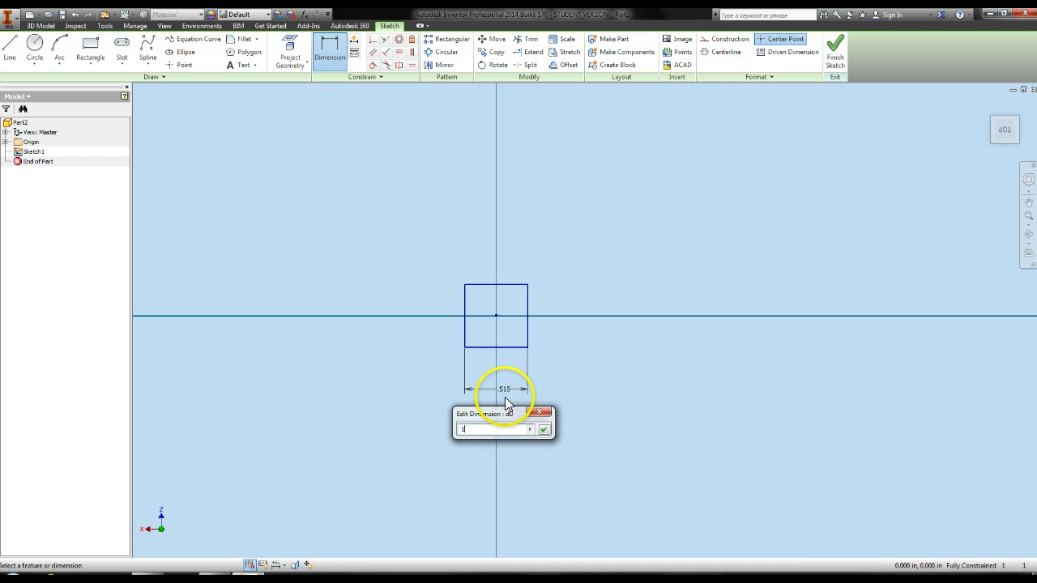
{"action": "type", "text": "1"}
{"action": "key", "text": "Return"}
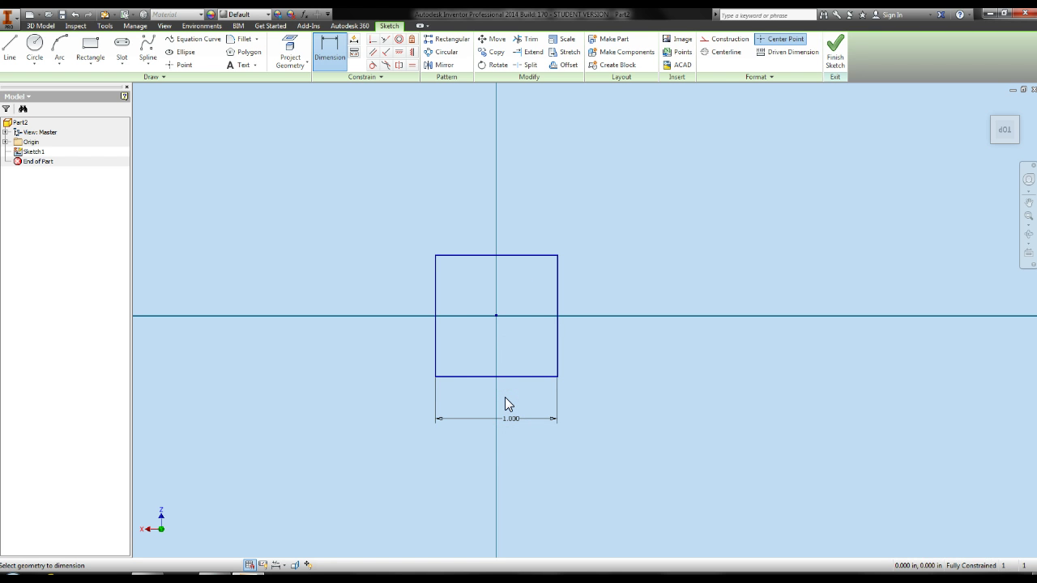
{"action": "left_click", "coordinate": [552, 226]}
{"action": "left_click", "coordinate": [836, 70]}
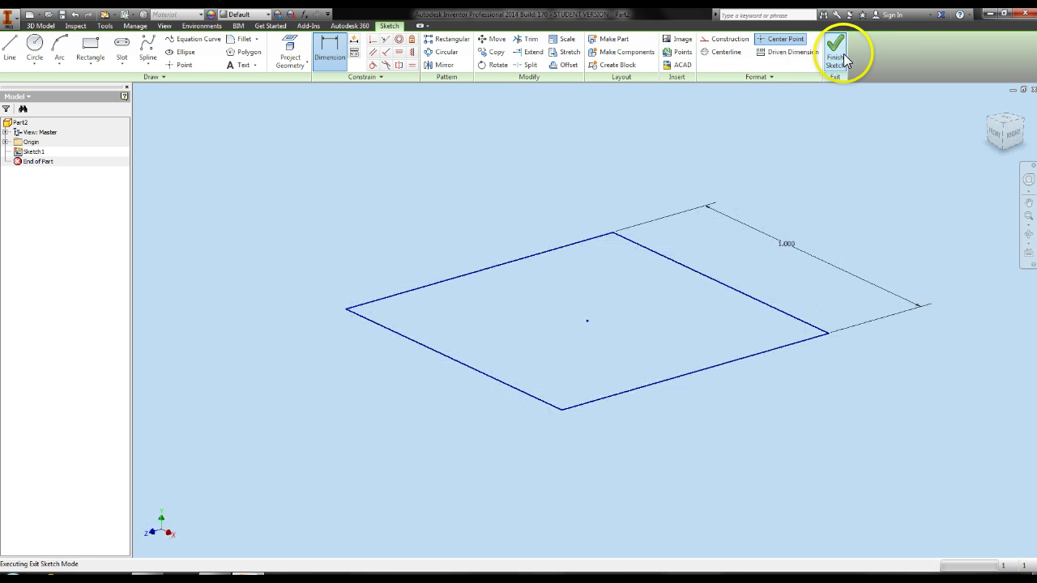
Create a work plane offset 1 in above the XZ origin plane.
{"action": "left_click", "coordinate": [838, 435]}
{"action": "scroll", "coordinate": [826, 434], "scroll_direction": "up", "scroll_amount": 3}
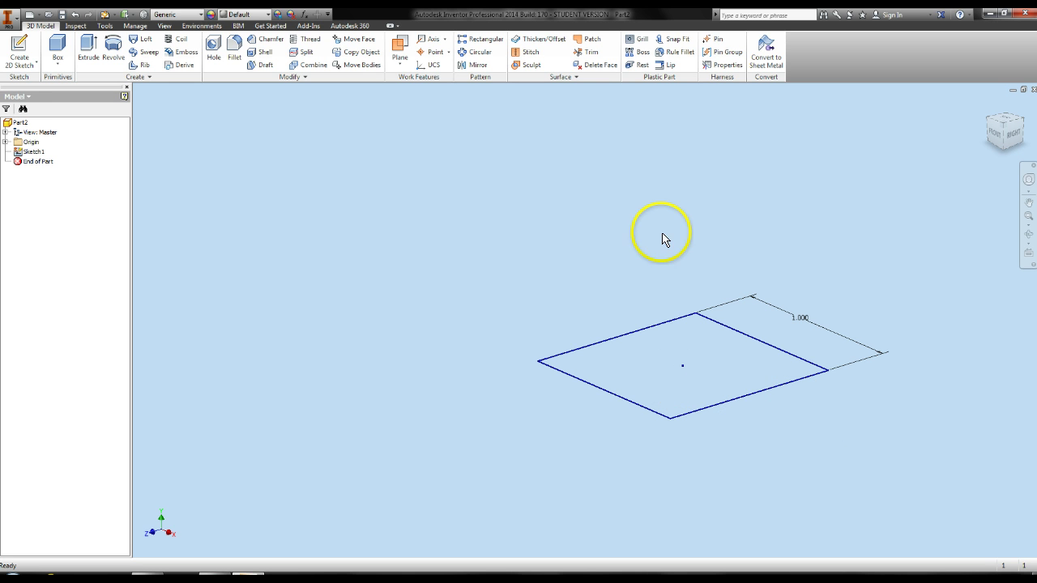
{"action": "left_click", "coordinate": [397, 65]}
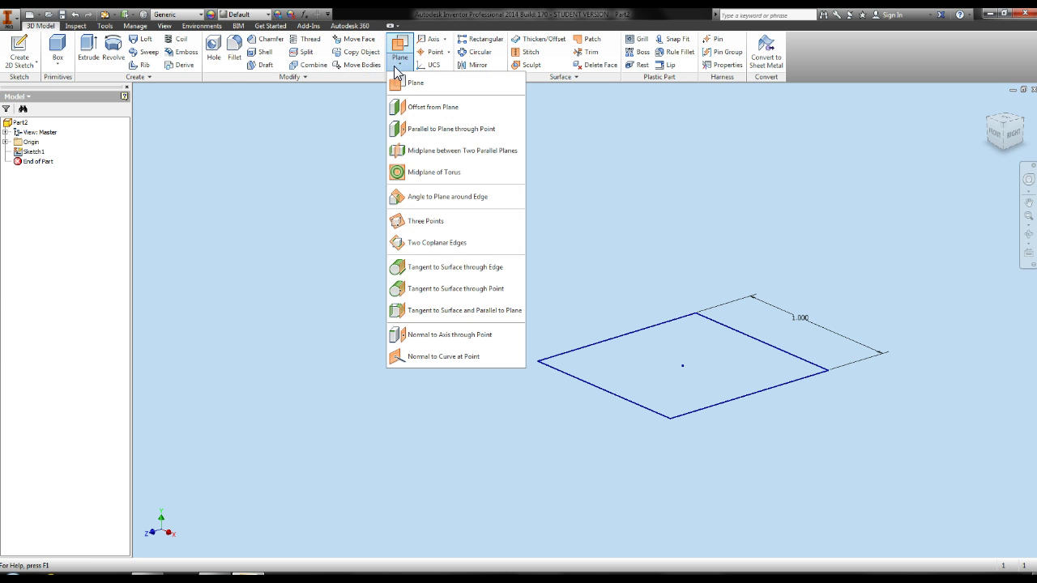
{"action": "left_click", "coordinate": [421, 113]}
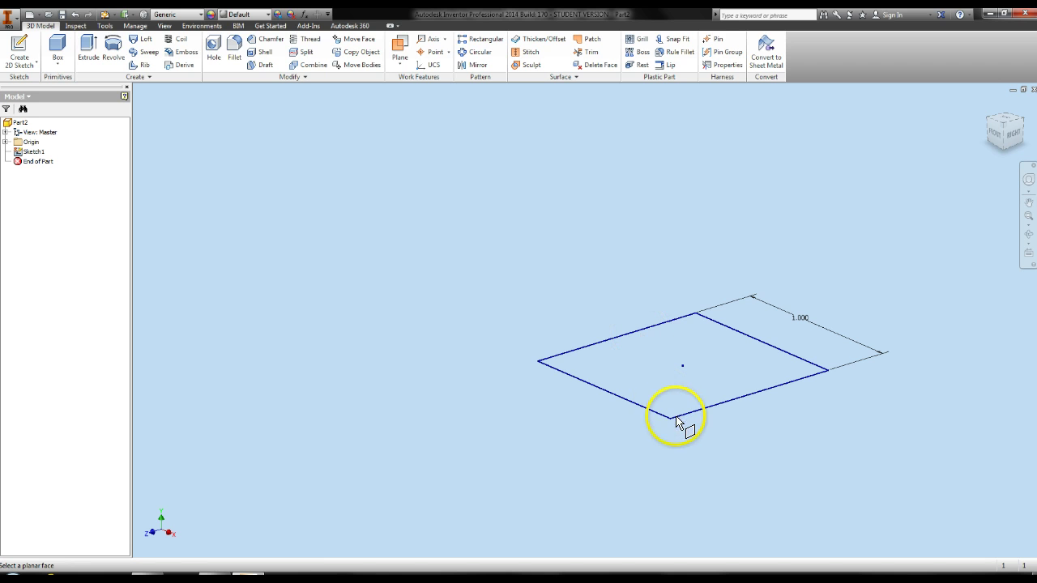
{"action": "left_click", "coordinate": [5, 141]}
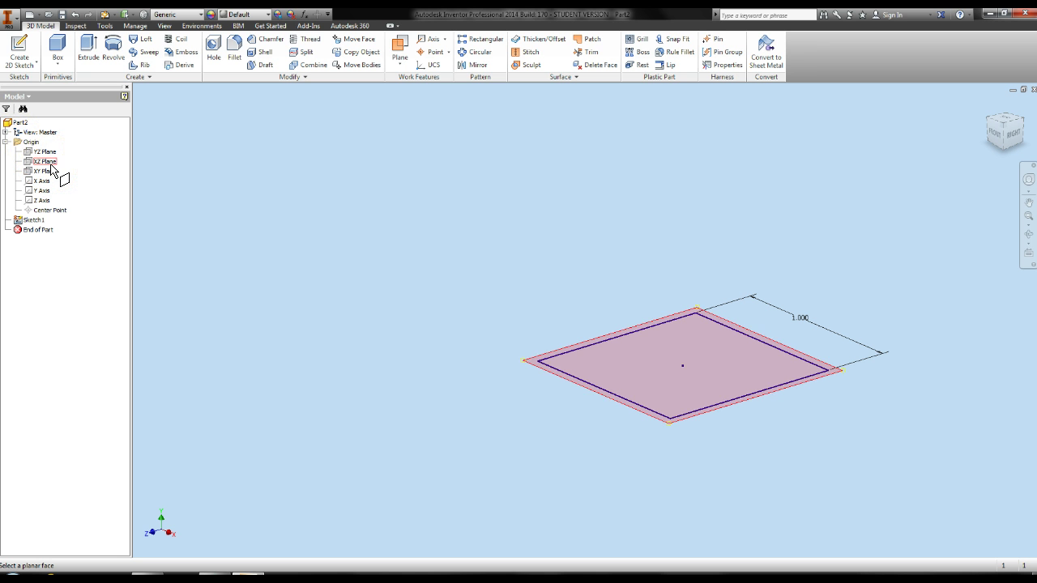
{"action": "left_click", "coordinate": [45, 161]}
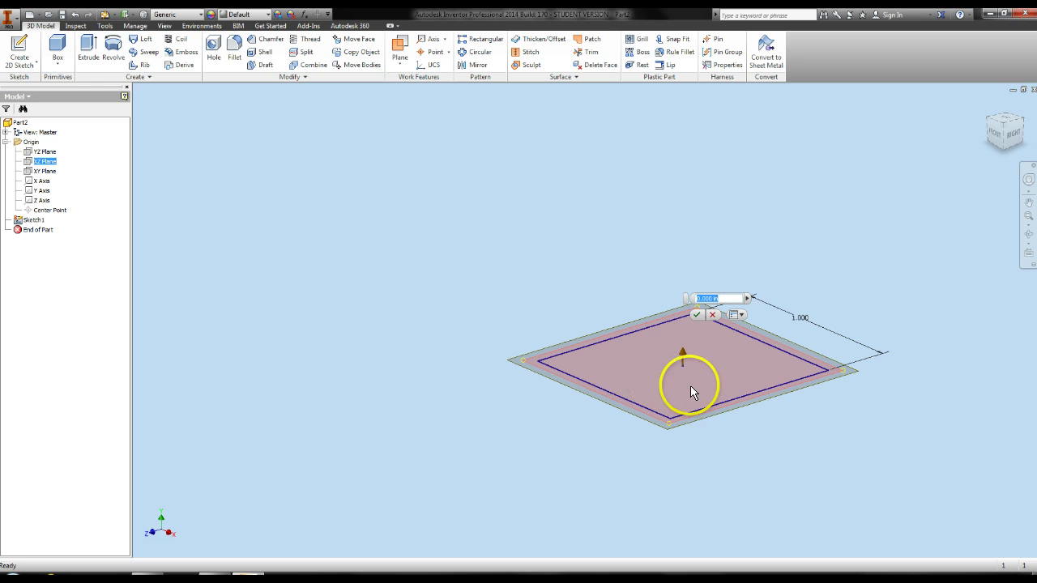
{"action": "type", "text": "1"}
{"action": "key", "text": "Return"}
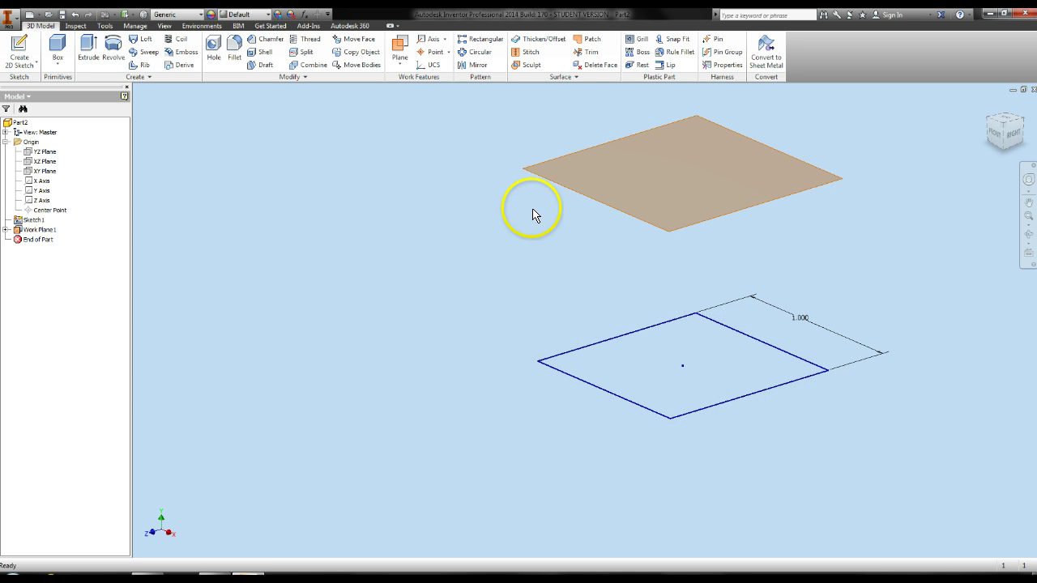
Start a 2D sketch on the offset work plane and project the origin Center Point into it.
{"action": "left_click", "coordinate": [23, 49]}
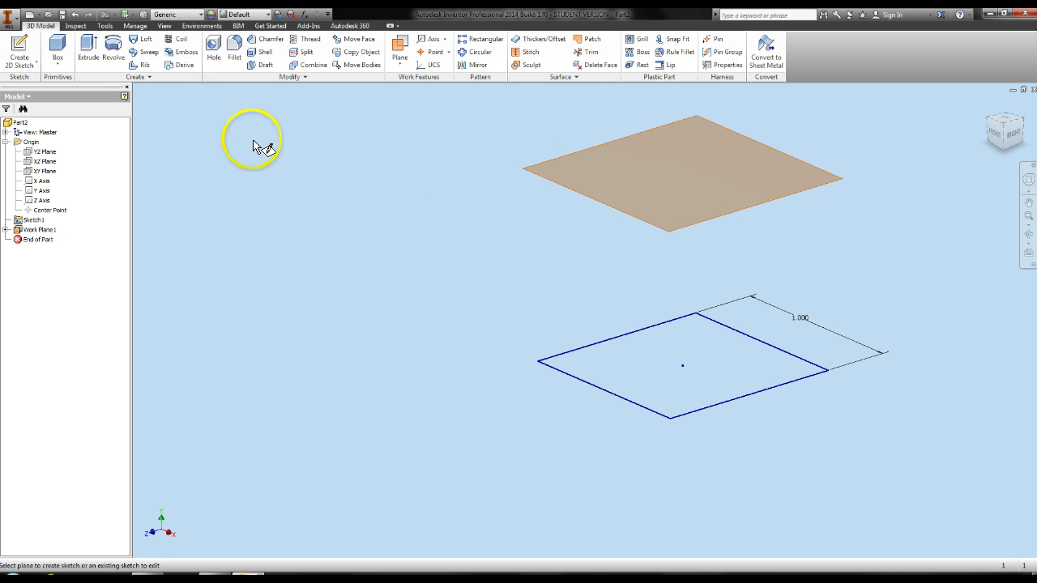
{"action": "left_click", "coordinate": [669, 233]}
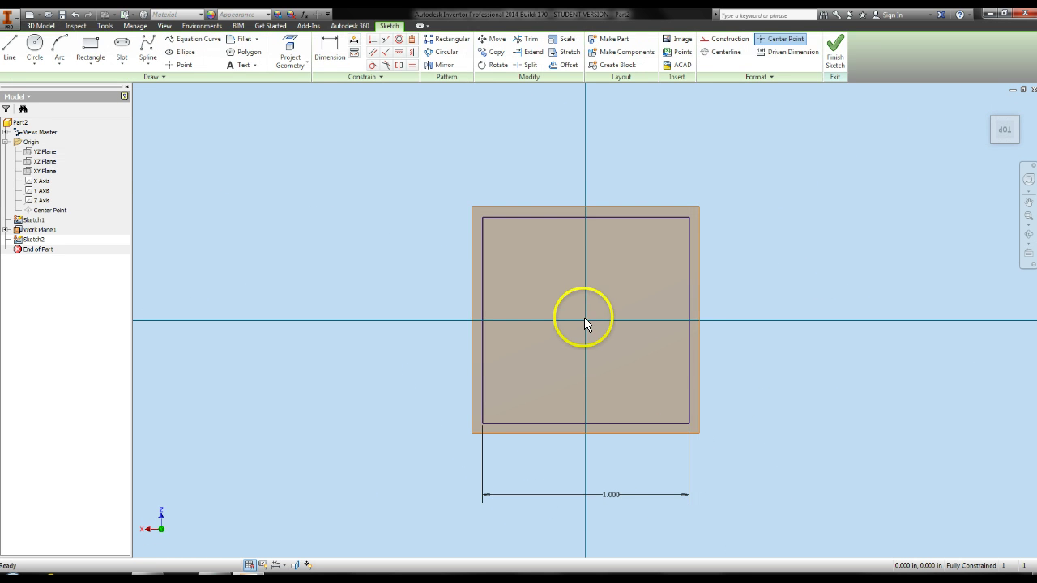
{"action": "left_click", "coordinate": [285, 48]}
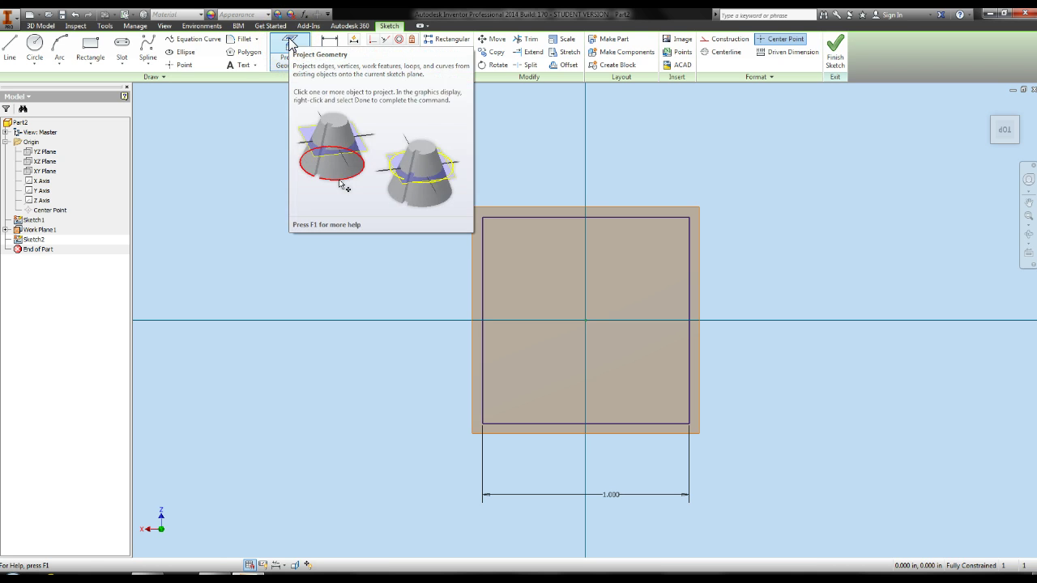
{"action": "left_click", "coordinate": [289, 42]}
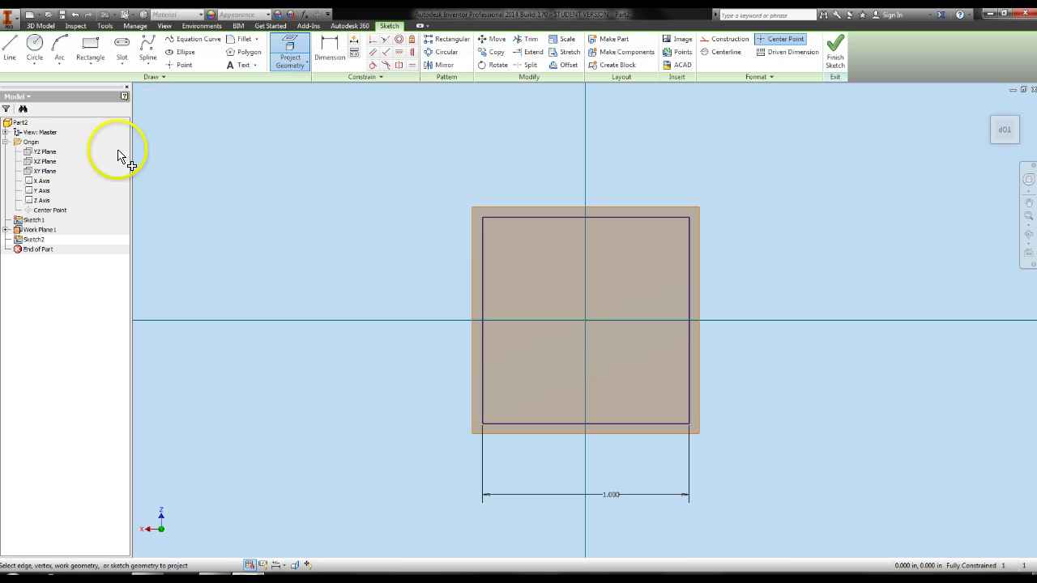
{"action": "left_click", "coordinate": [44, 211]}
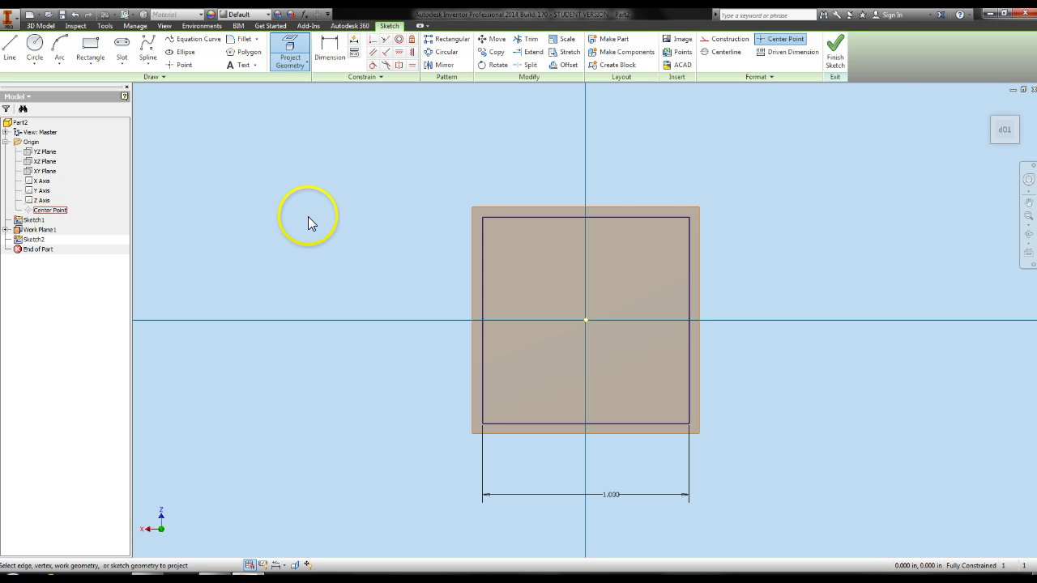
{"action": "key", "text": "Escape"}
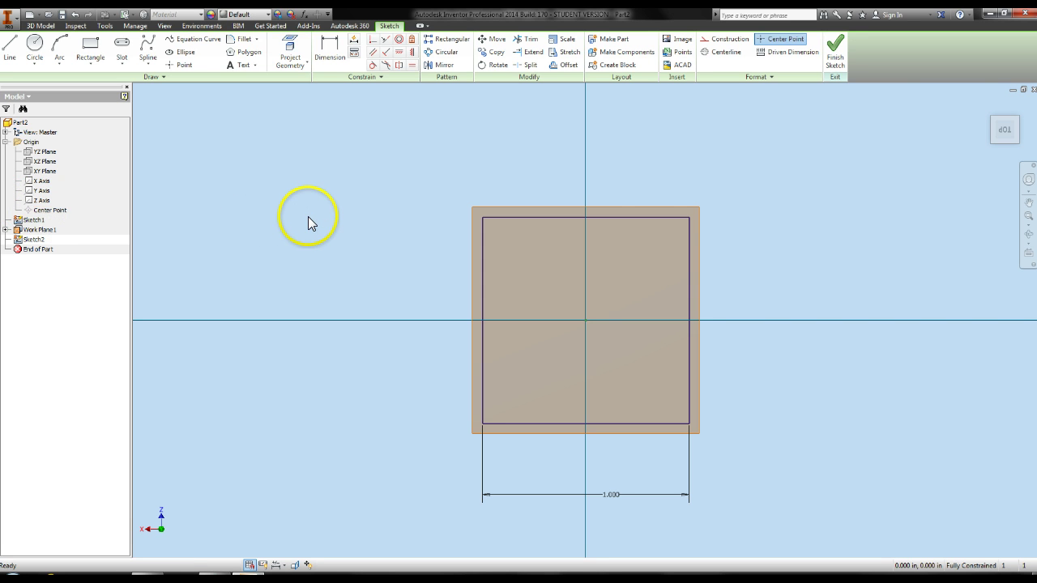
Draw a 0.75 in diameter circle centred on the projected origin point.
{"action": "left_click", "coordinate": [34, 64]}
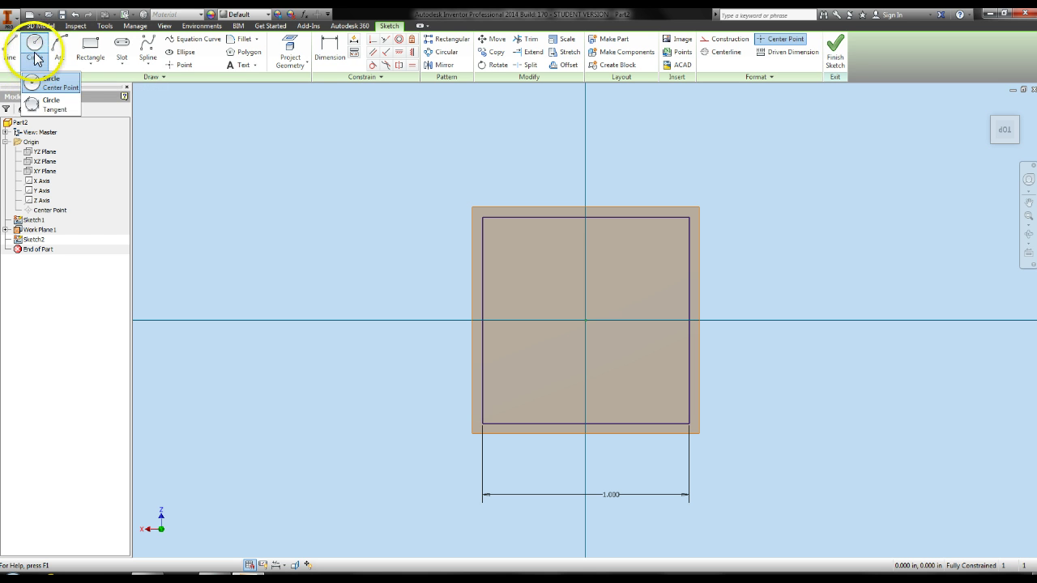
{"action": "left_click", "coordinate": [45, 80]}
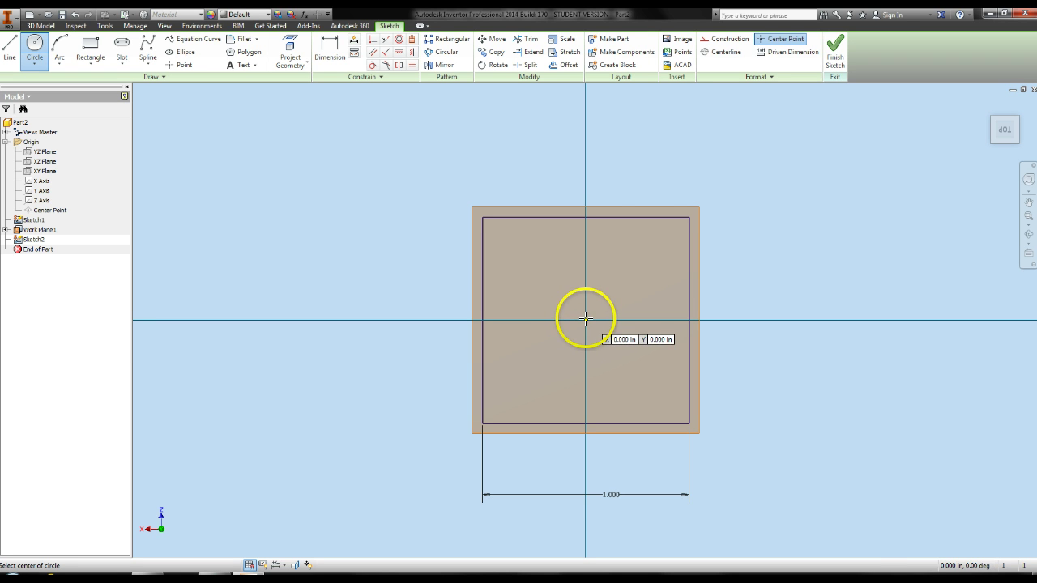
{"action": "left_click", "coordinate": [585, 322]}
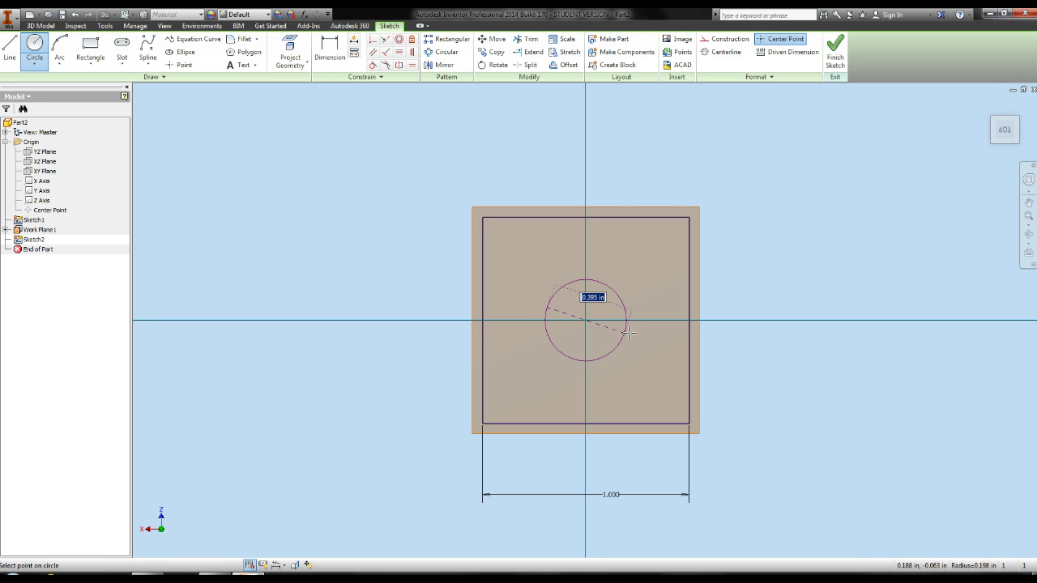
{"action": "key", "text": "Return"}
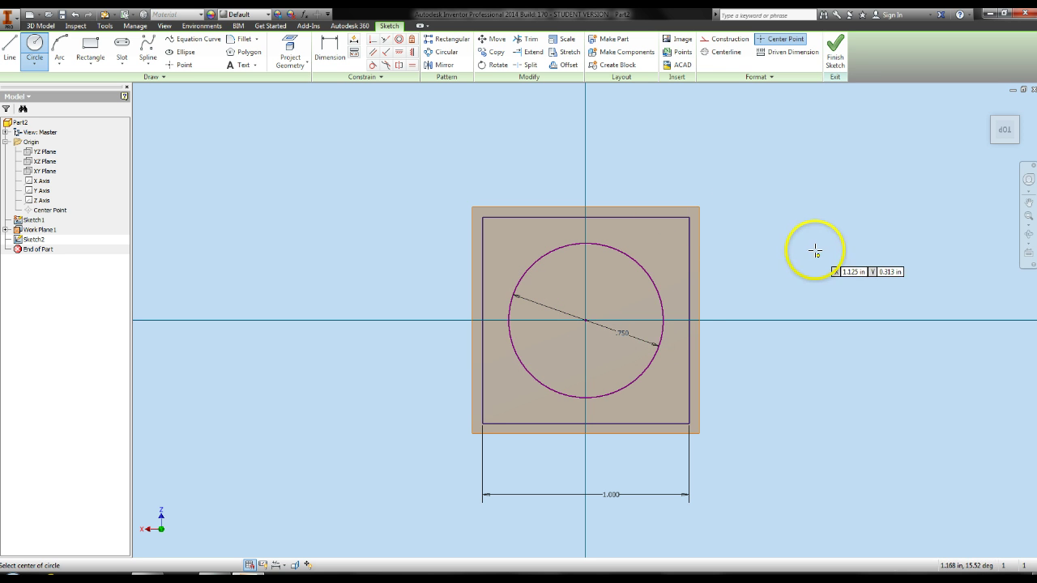
{"action": "key", "text": "Escape"}
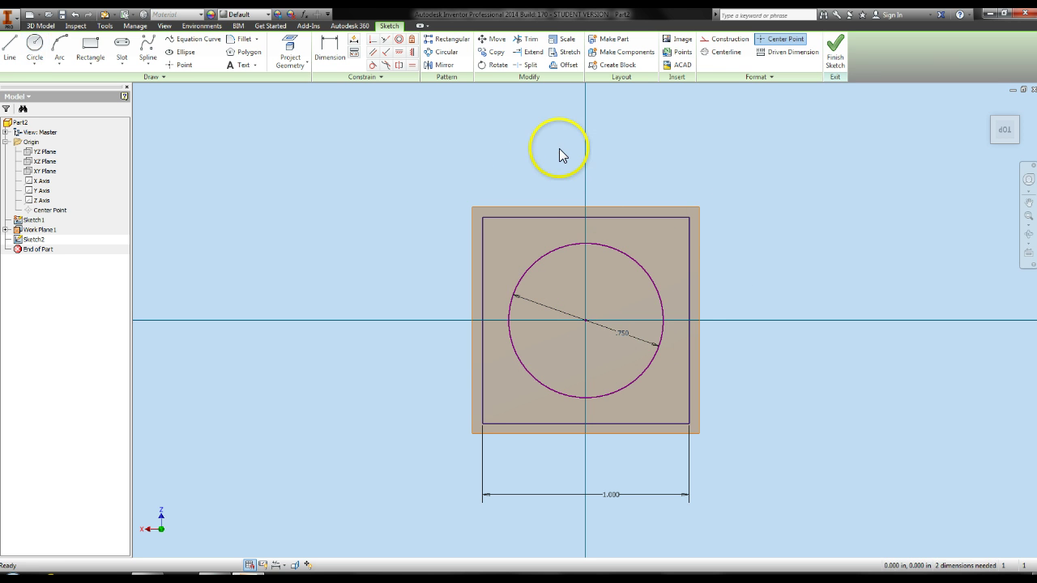
{"action": "left_click", "coordinate": [327, 54]}
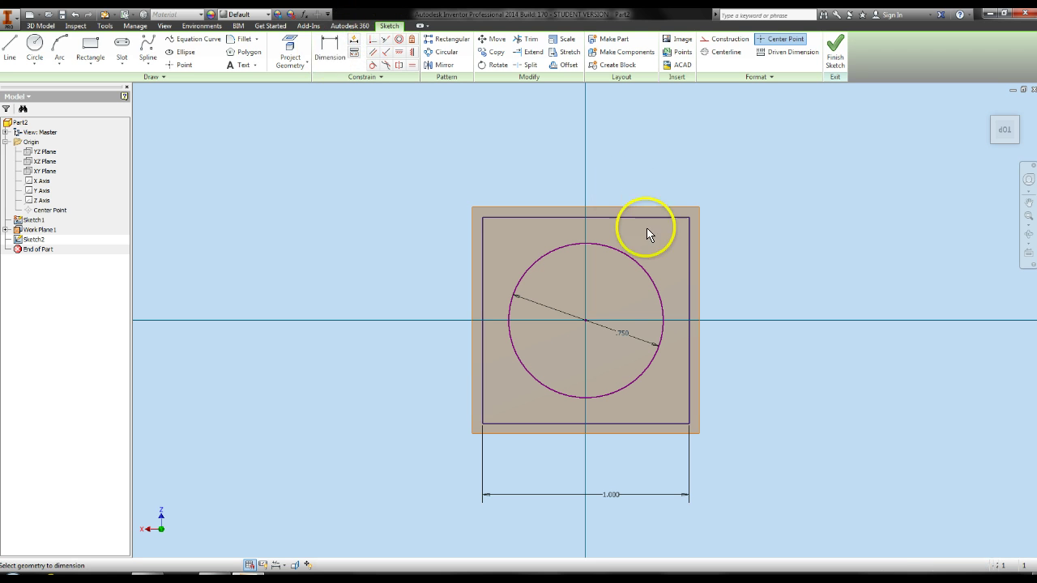
{"action": "left_click", "coordinate": [649, 271]}
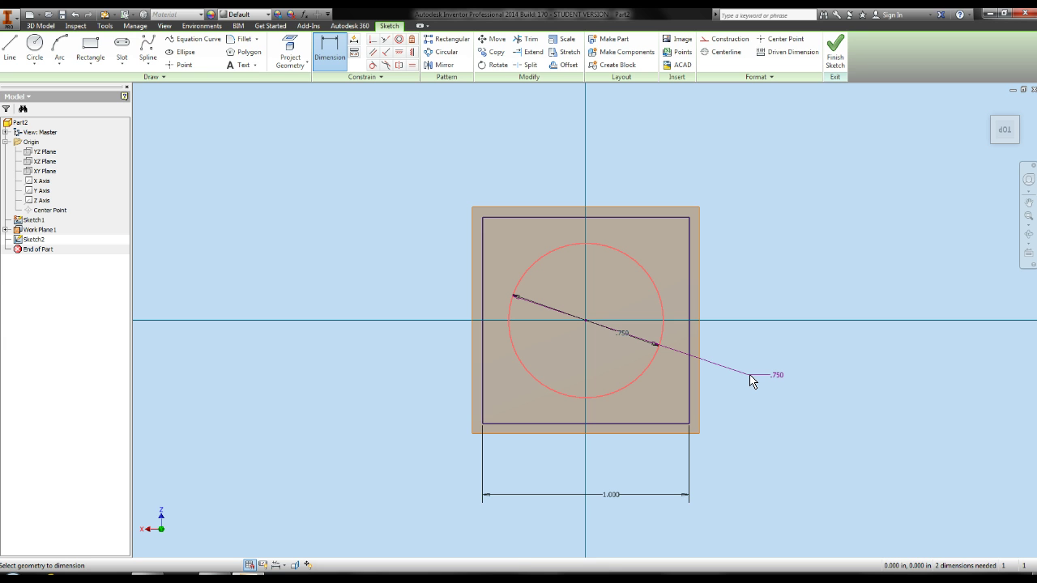
{"action": "left_click", "coordinate": [512, 539]}
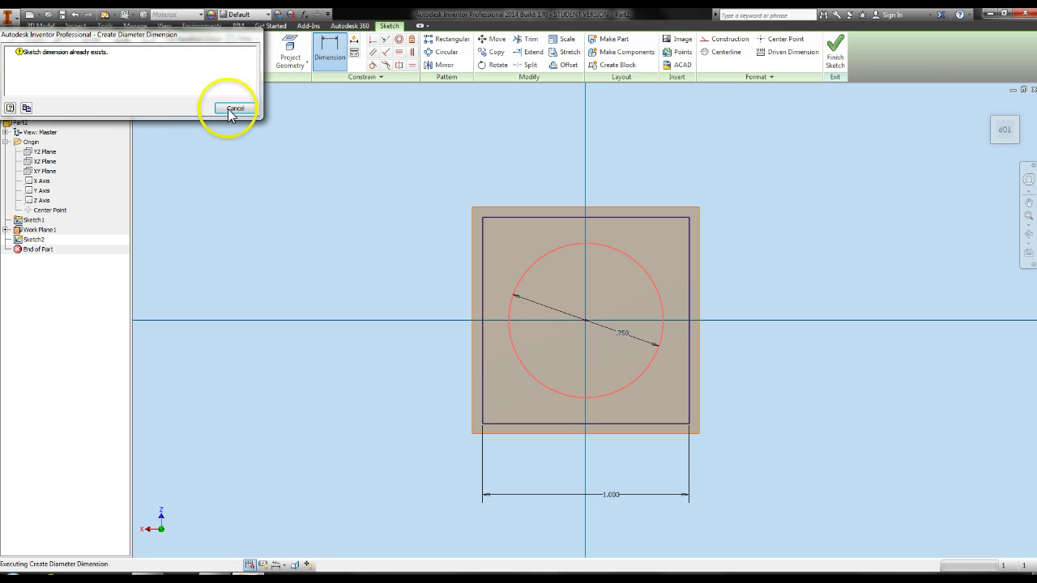
{"action": "left_click", "coordinate": [232, 109]}
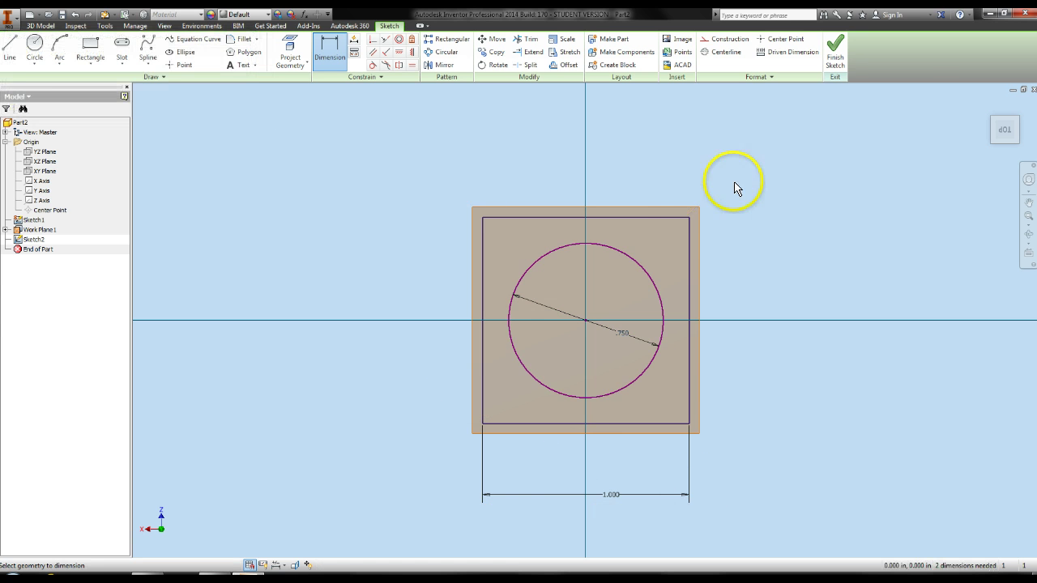
Try a coincident constraint on the circle's centre point, and finish the circle sketch.
{"action": "left_click", "coordinate": [373, 40]}
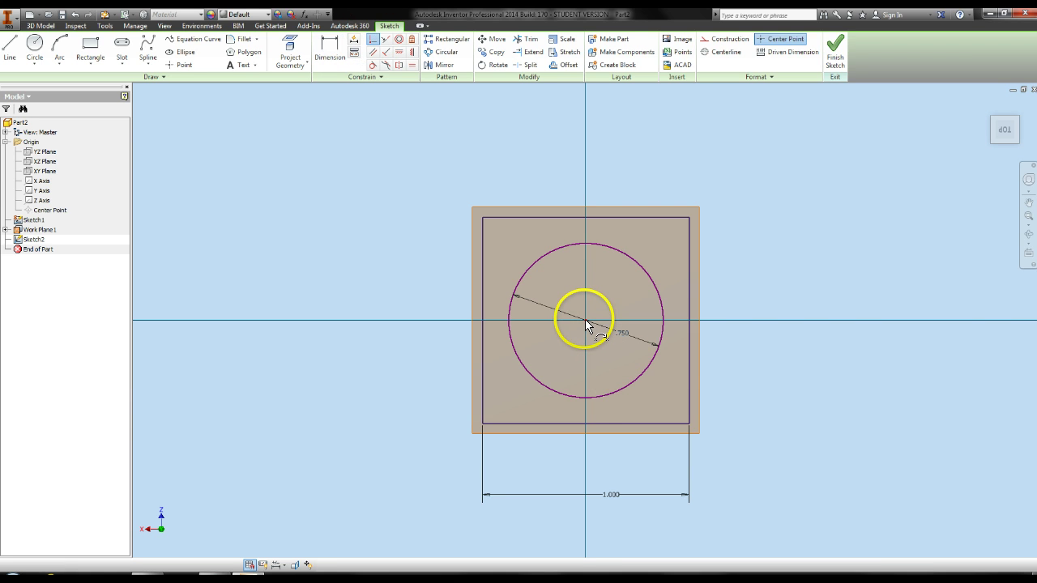
{"action": "left_click", "coordinate": [586, 321]}
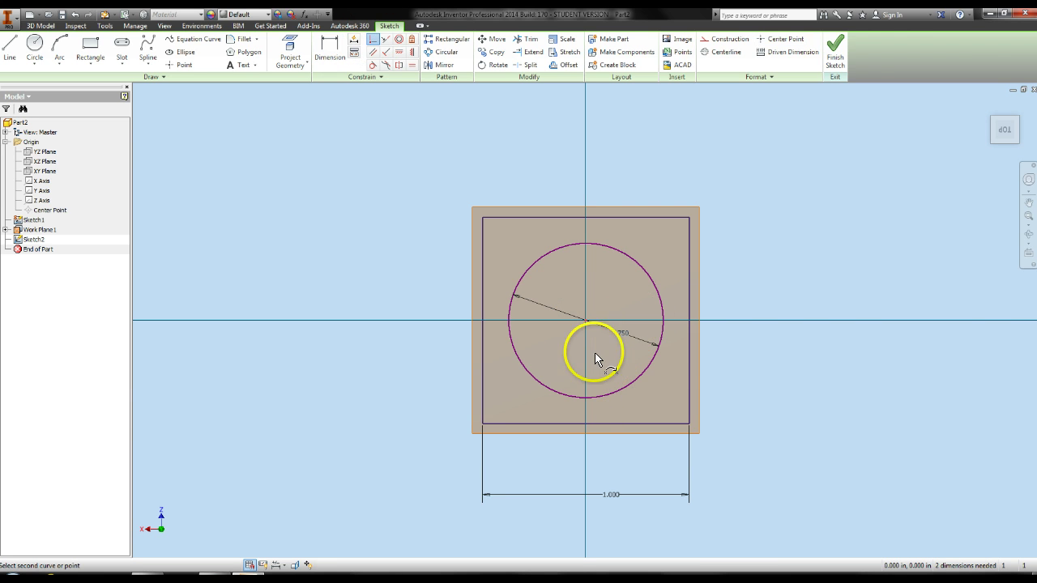
{"action": "left_click", "coordinate": [838, 51]}
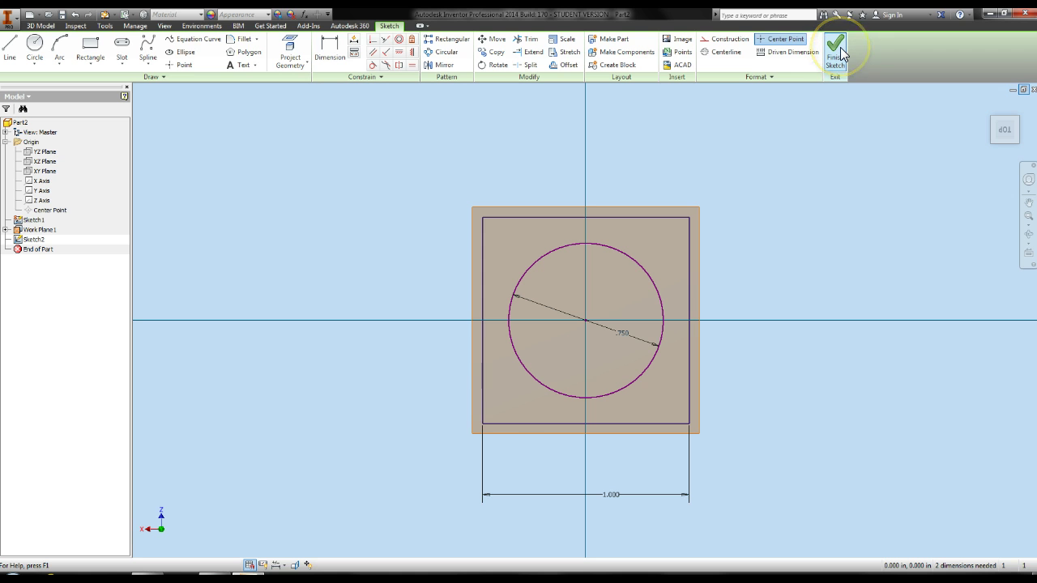
{"action": "left_click", "coordinate": [840, 50]}
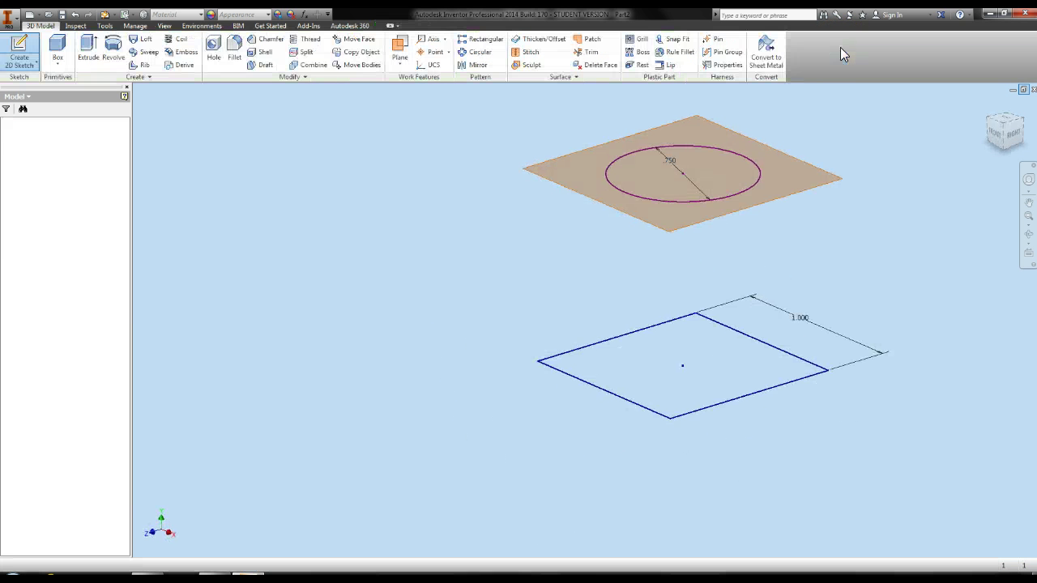
Create a work plane offset 1 in above the circle's work plane.
{"action": "scroll", "coordinate": [851, 319], "scroll_direction": "down", "scroll_amount": 2}
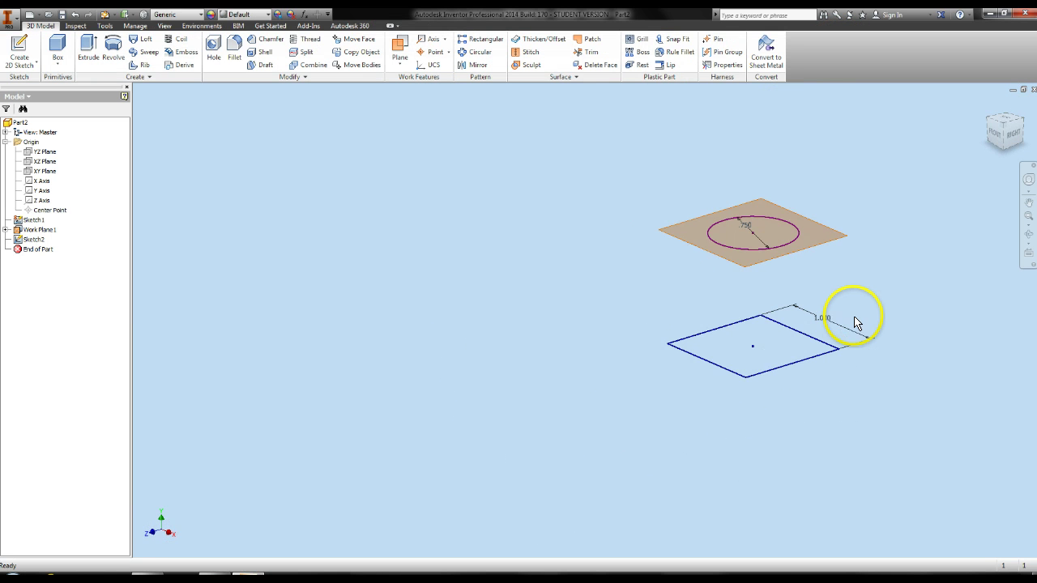
{"action": "middle_click_drag", "start_coordinate": [868, 300], "coordinate": [672, 386]}
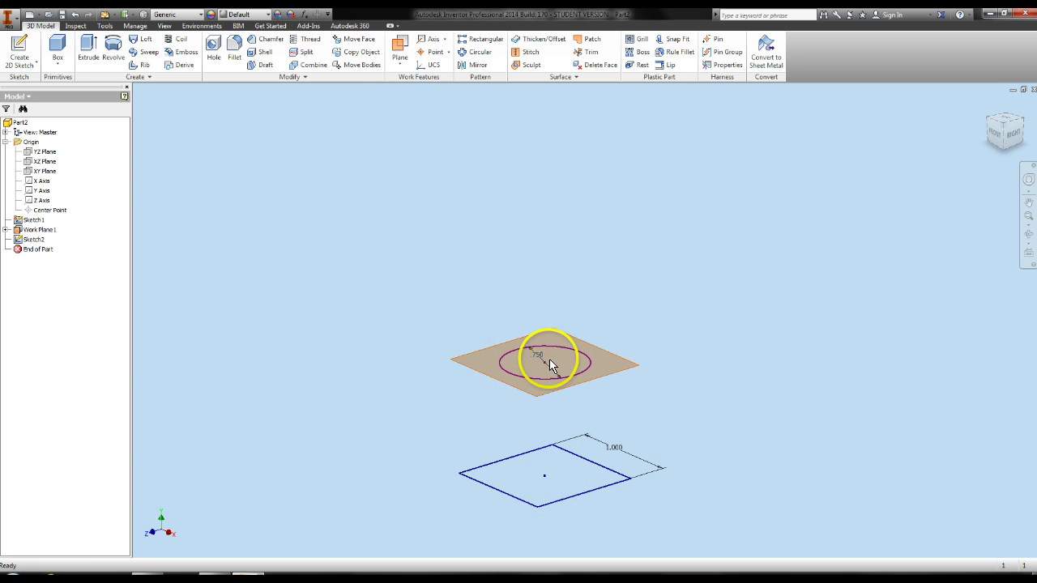
{"action": "left_click", "coordinate": [400, 50]}
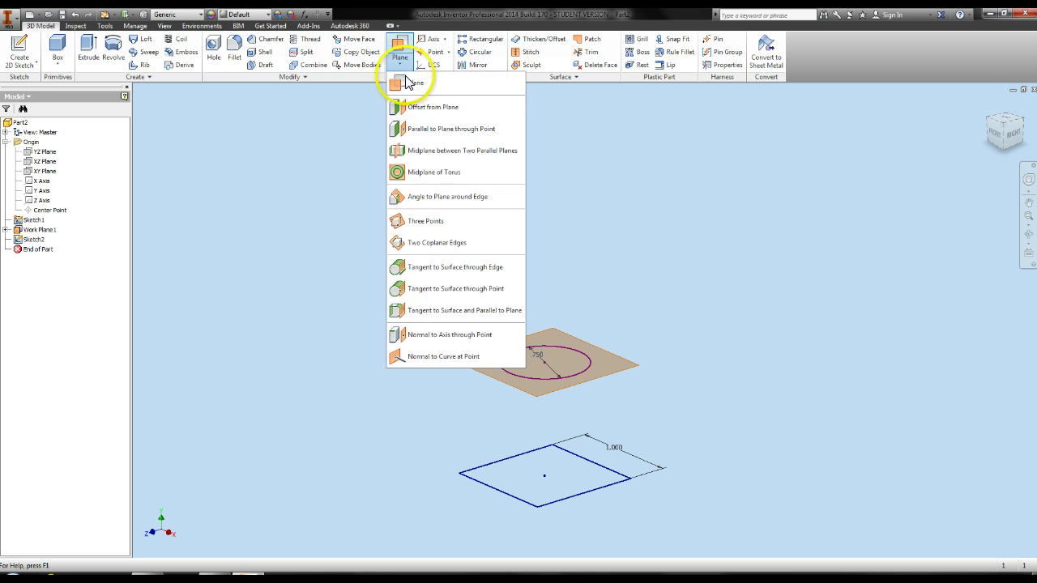
{"action": "left_click", "coordinate": [405, 105]}
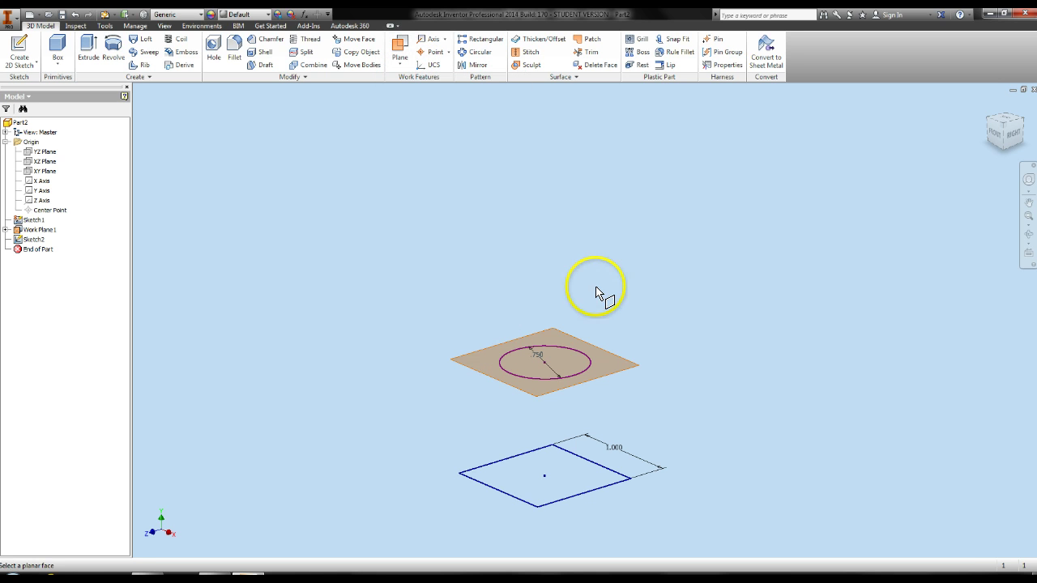
{"action": "left_click", "coordinate": [540, 400]}
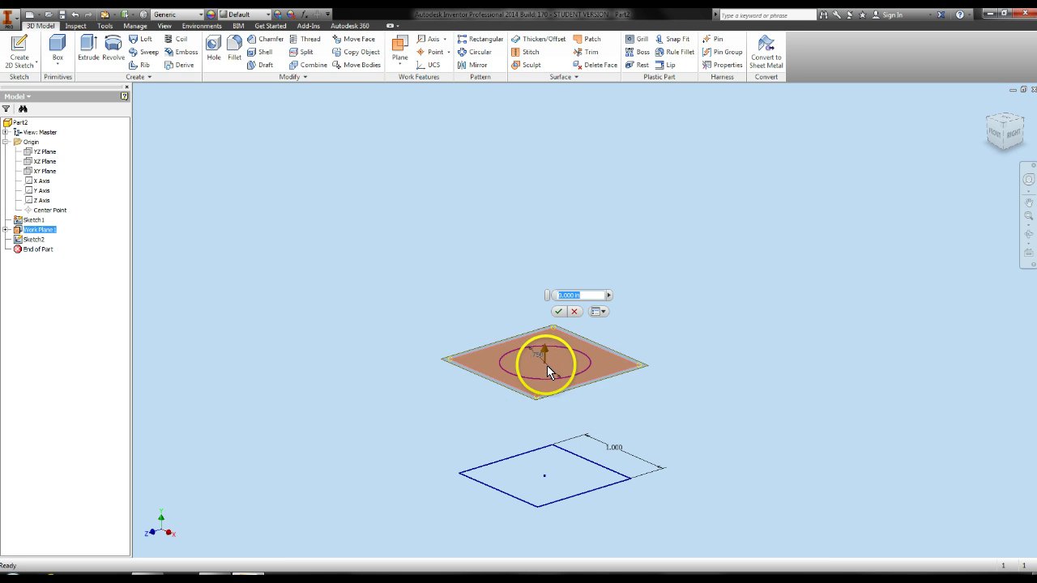
{"action": "type", "text": "1"}
{"action": "key", "text": "Return"}
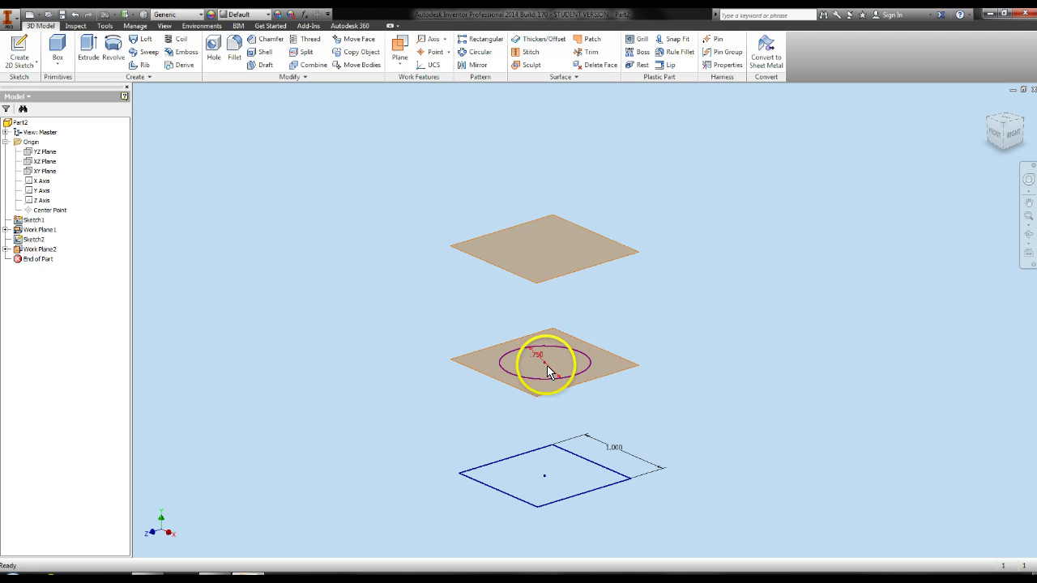
Start a 2D sketch on the uppermost work plane and project the origin Center Point into it.
{"action": "left_click", "coordinate": [24, 51]}
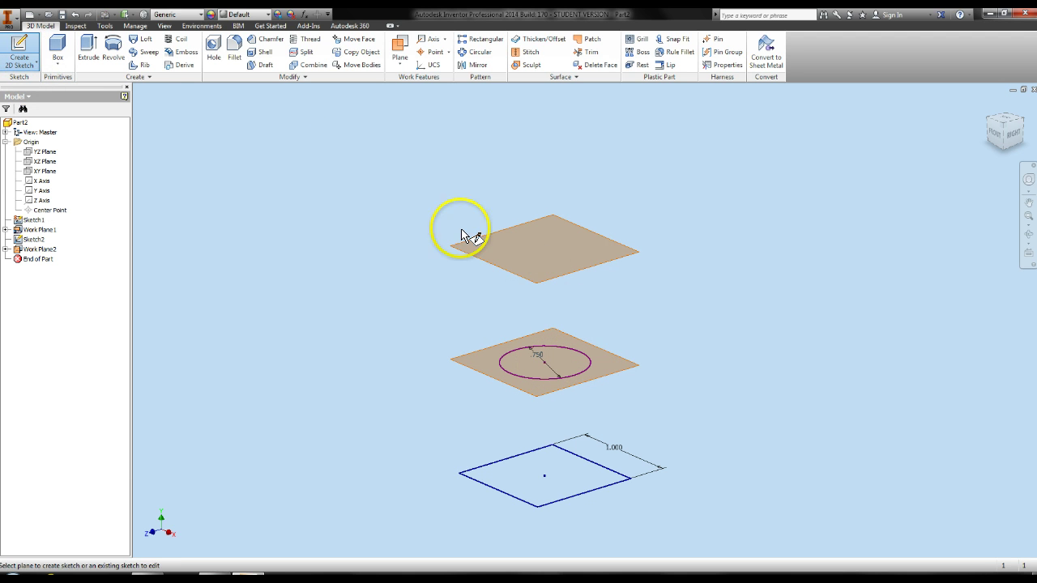
{"action": "left_click", "coordinate": [538, 282]}
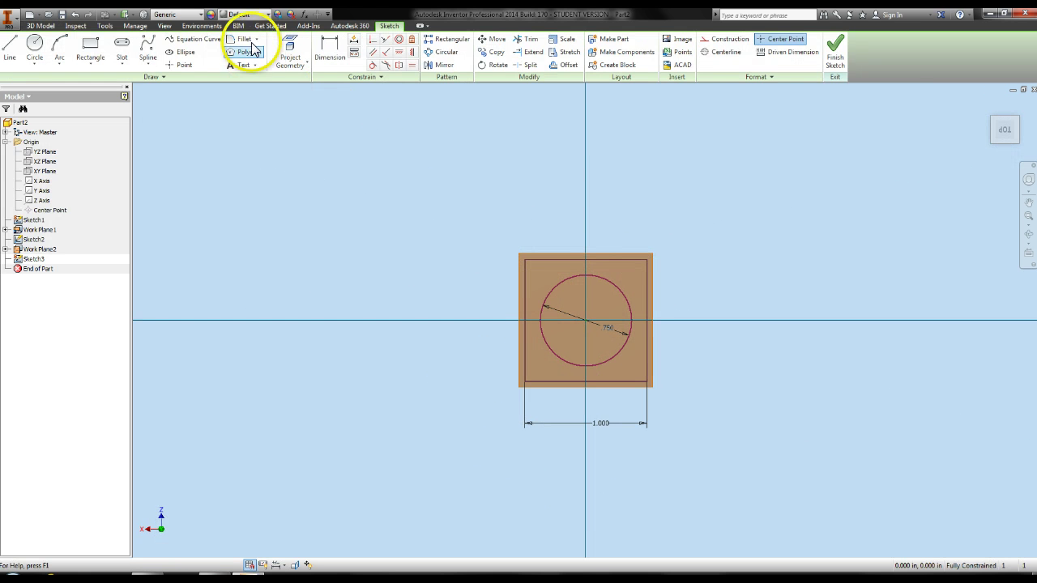
{"action": "left_click", "coordinate": [287, 50]}
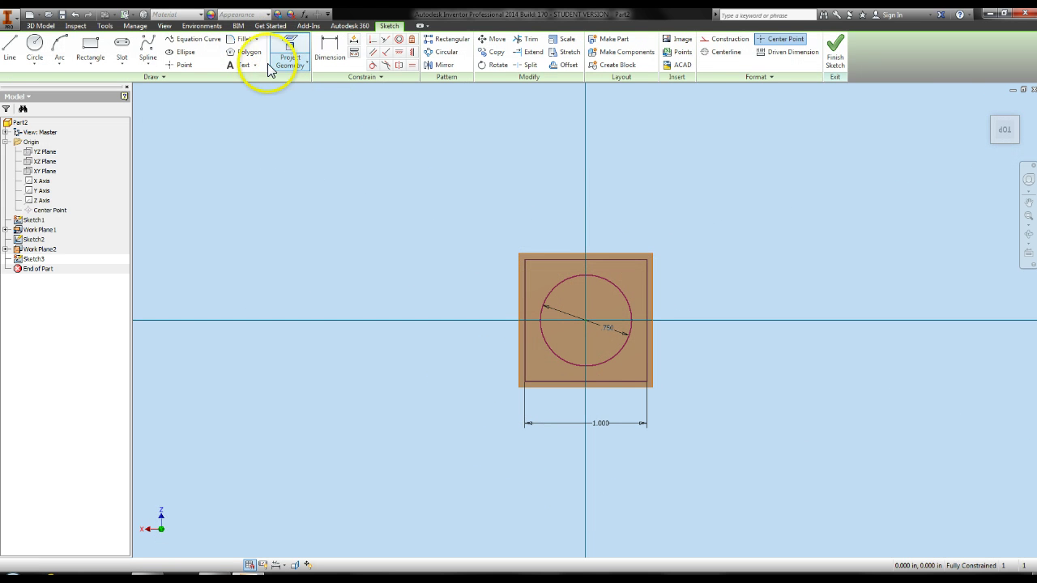
{"action": "left_click", "coordinate": [45, 210]}
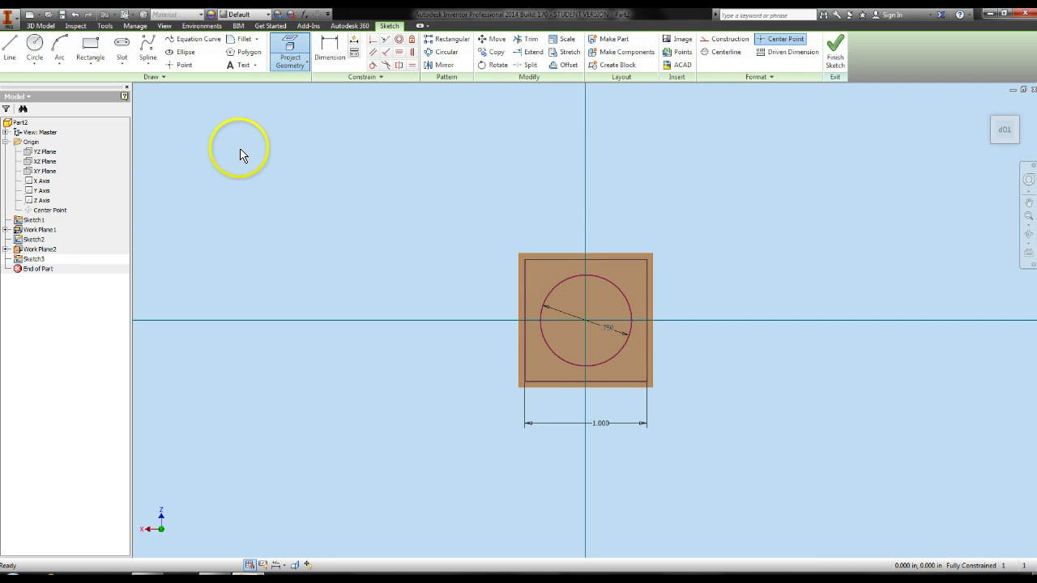
Draw a four-sided polygon with sides of about 0.99 in away from the origin and constrain its upper edge horizontal.
{"action": "left_click", "coordinate": [240, 54]}
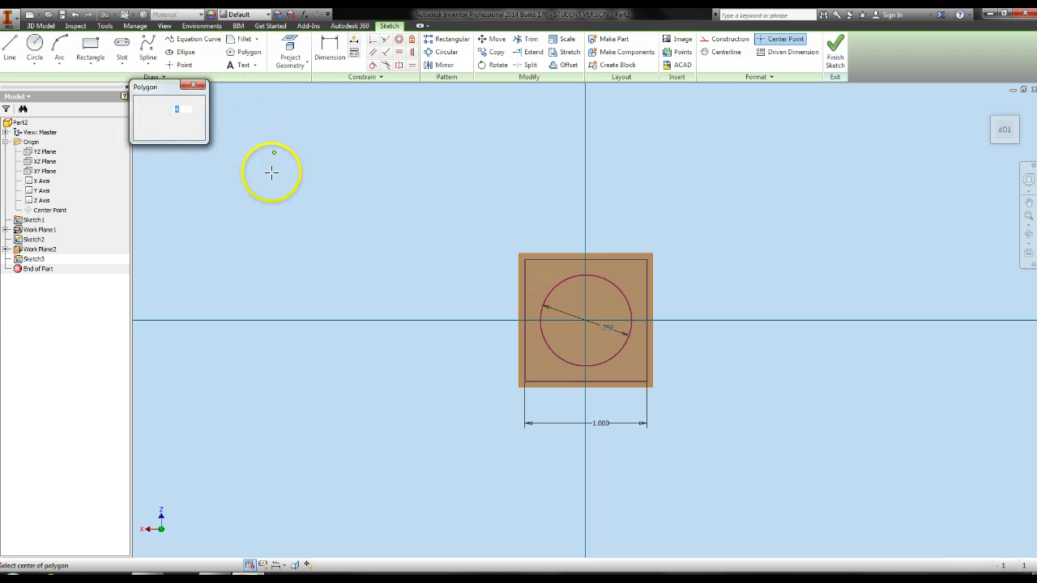
{"action": "type", "text": "4"}
{"action": "left_click", "coordinate": [244, 183]}
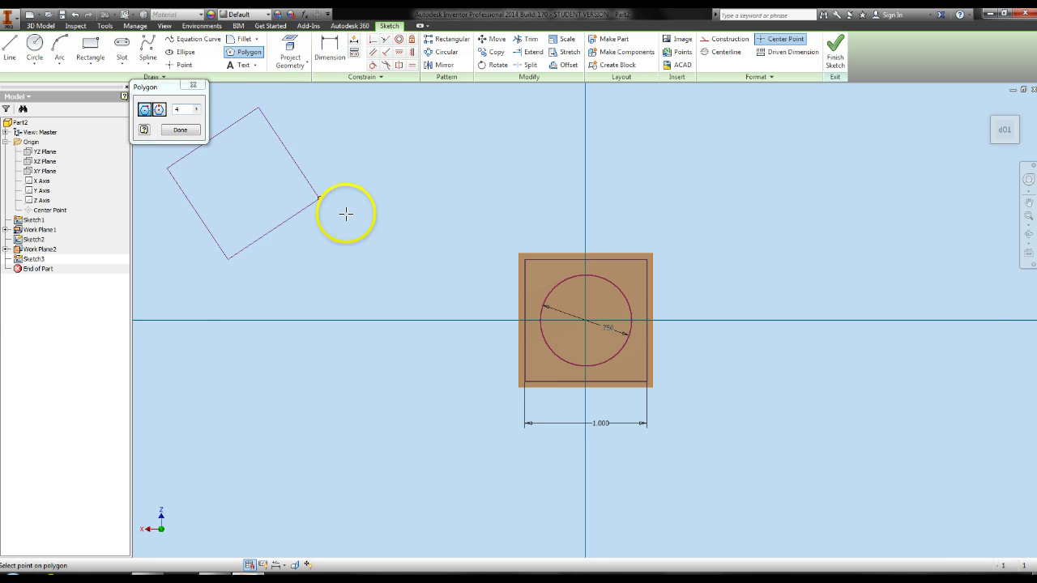
{"action": "left_click", "coordinate": [325, 199]}
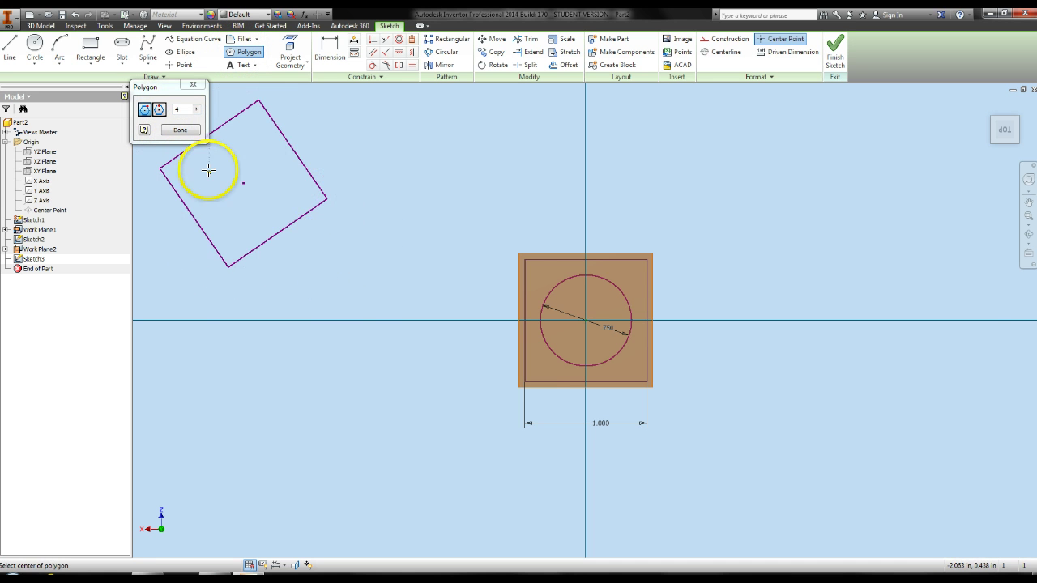
{"action": "left_click", "coordinate": [177, 130]}
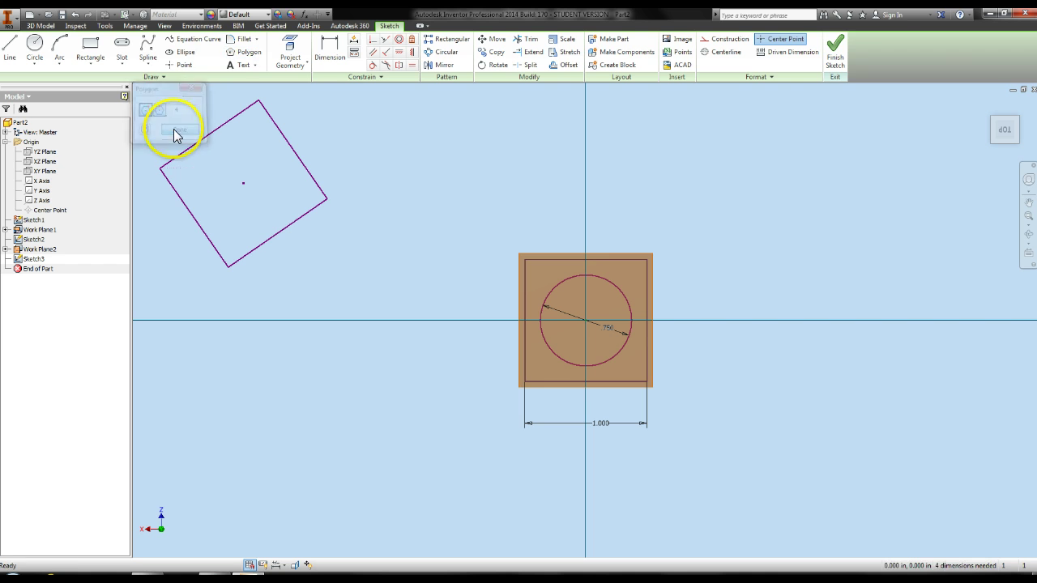
{"action": "left_click", "coordinate": [399, 52]}
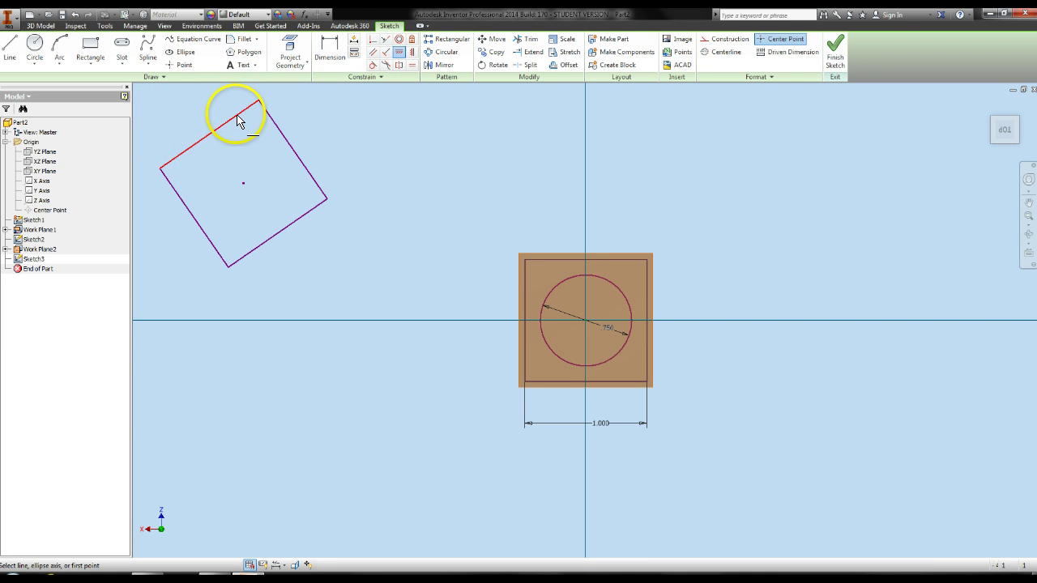
{"action": "left_click", "coordinate": [238, 117]}
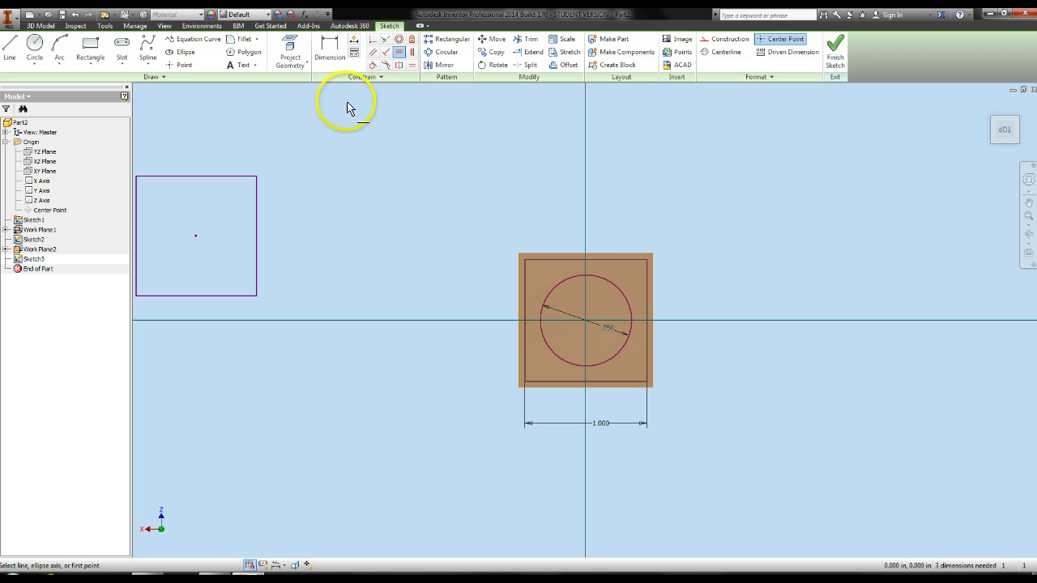
Dimension the new square's lower edge to 1 in.
{"action": "scroll", "coordinate": [415, 226], "scroll_direction": "down", "scroll_amount": 2}
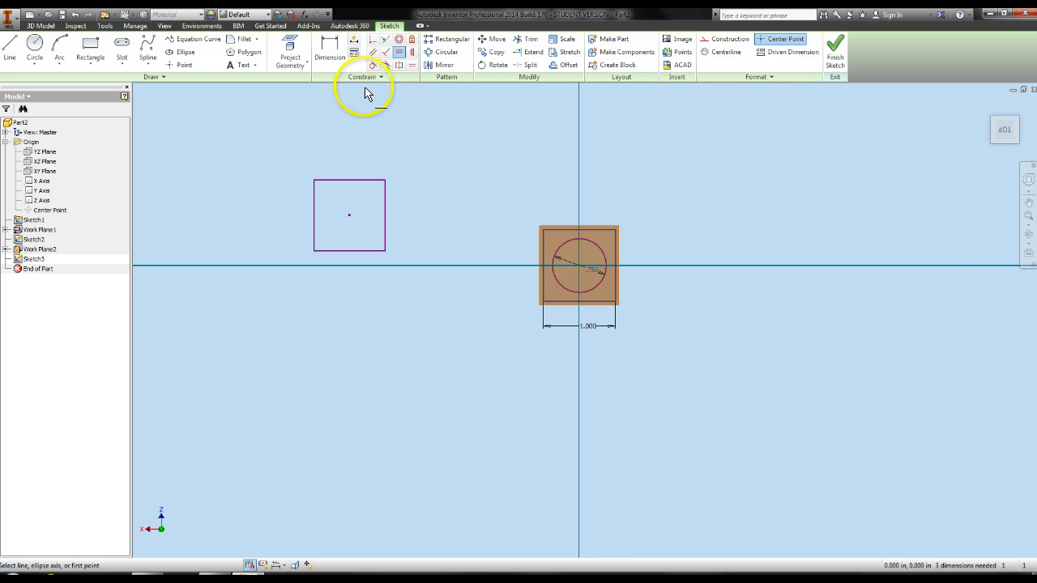
{"action": "left_click", "coordinate": [325, 55]}
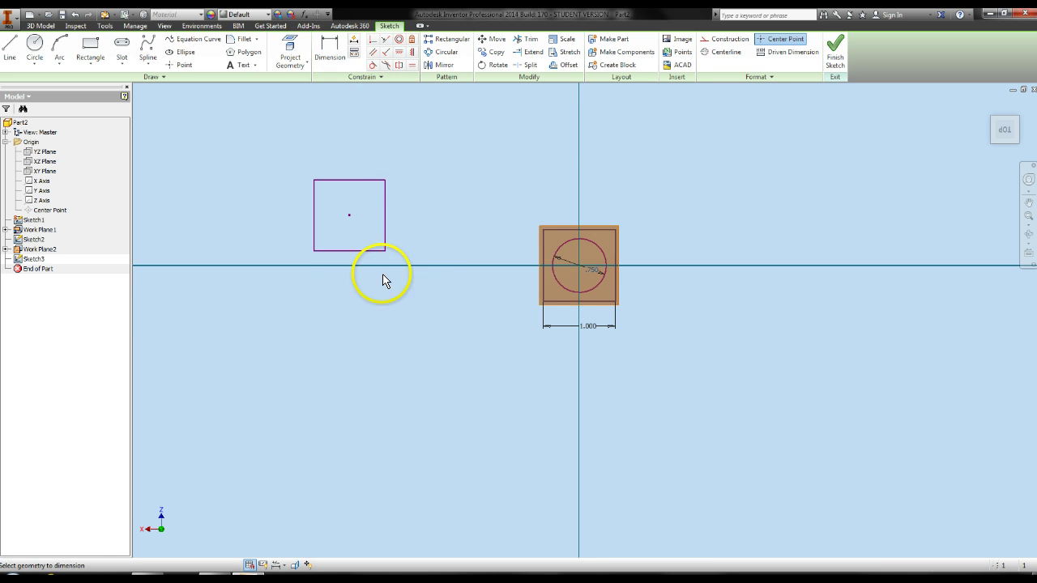
{"action": "left_click", "coordinate": [374, 250]}
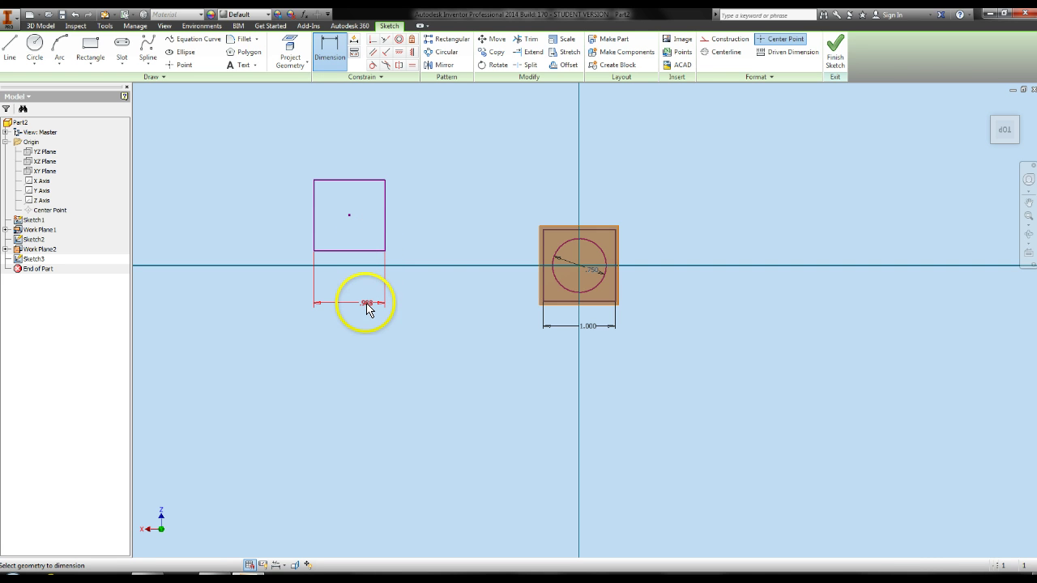
{"action": "left_click", "coordinate": [366, 303]}
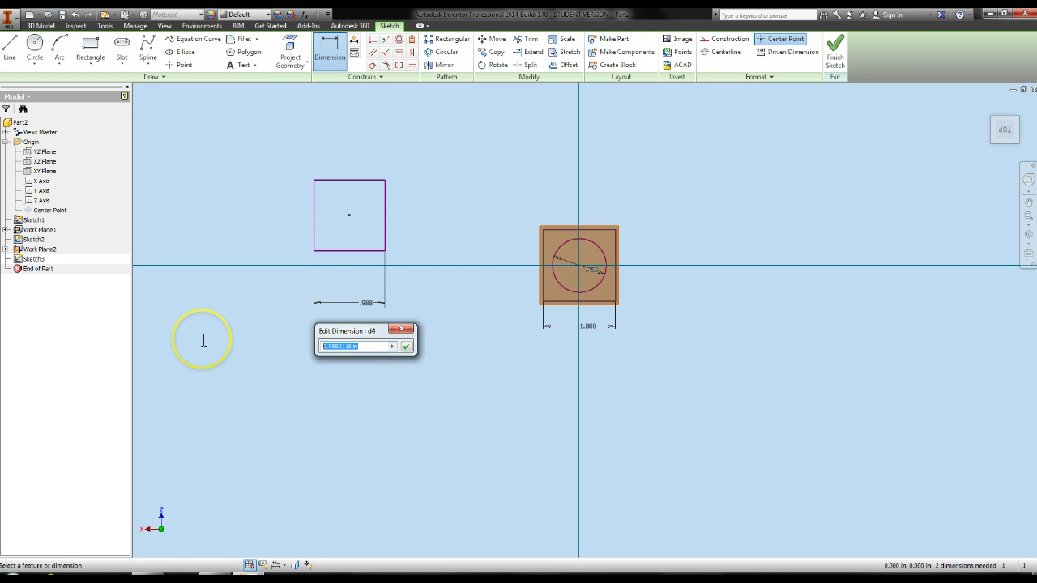
{"action": "key", "text": "Return"}
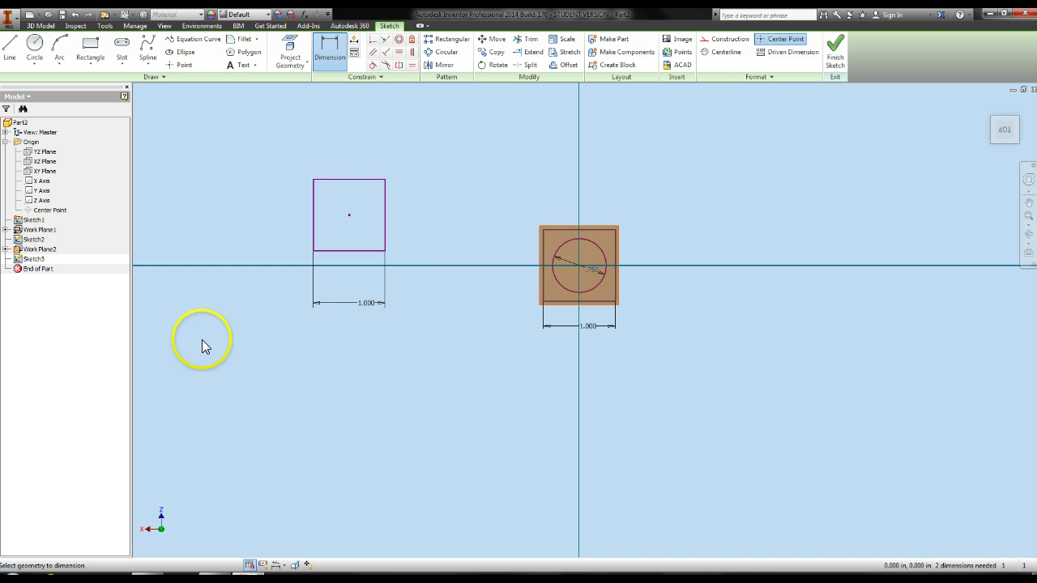
Make the new square's centre coincident with the projected origin point and finish the sketch.
{"action": "left_click", "coordinate": [372, 39]}
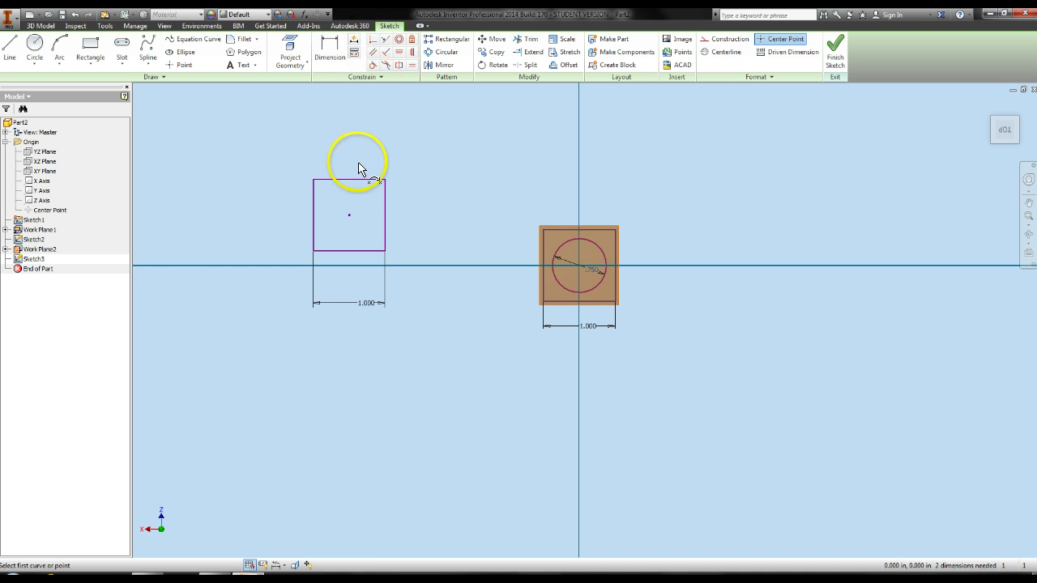
{"action": "left_click", "coordinate": [349, 221]}
{"action": "left_click", "coordinate": [573, 280]}
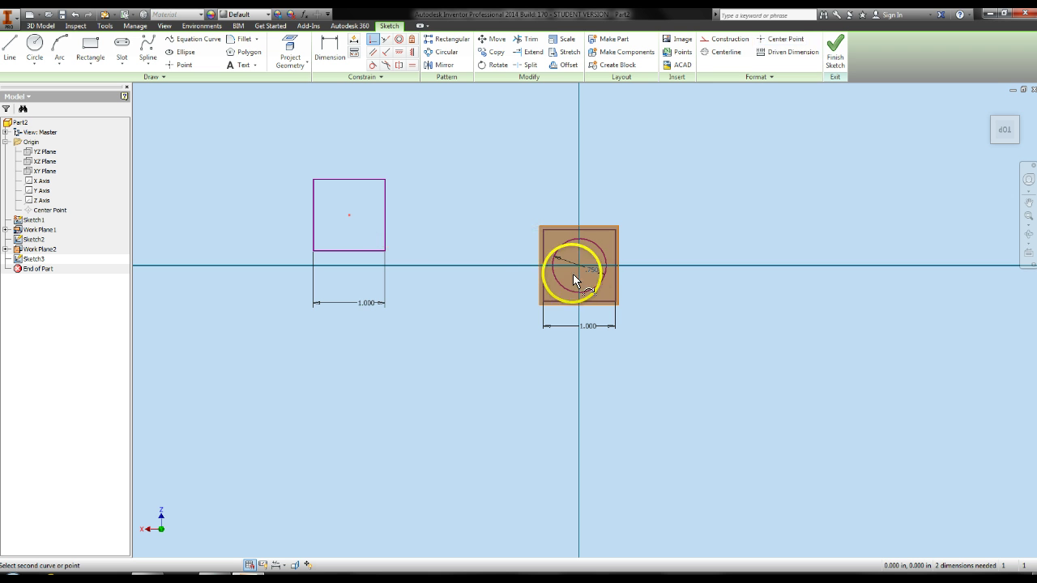
{"action": "left_click", "coordinate": [835, 50]}
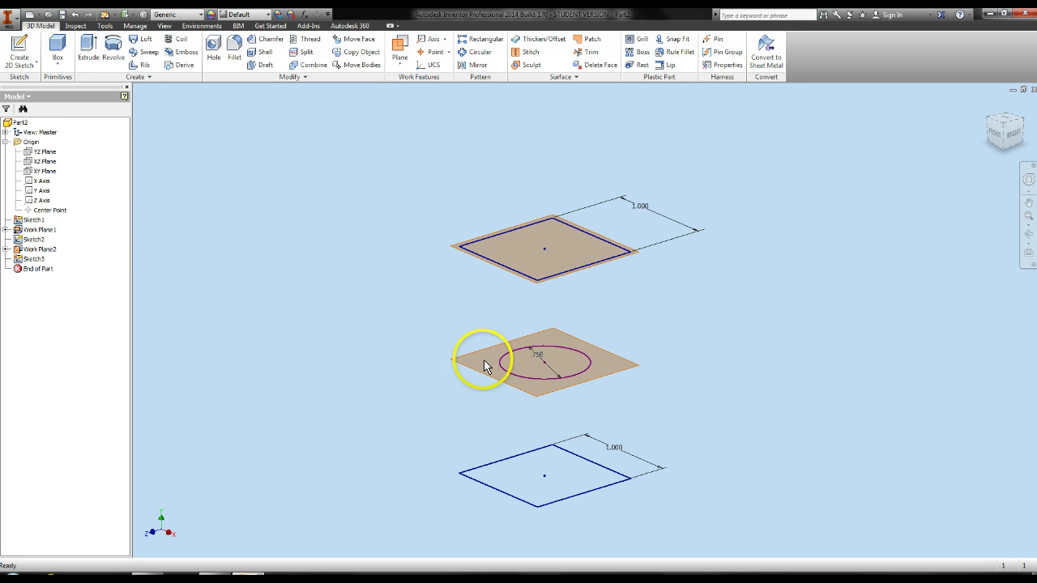
Turn off the visibility of both offset work planes.
{"action": "right_click", "coordinate": [24, 233]}
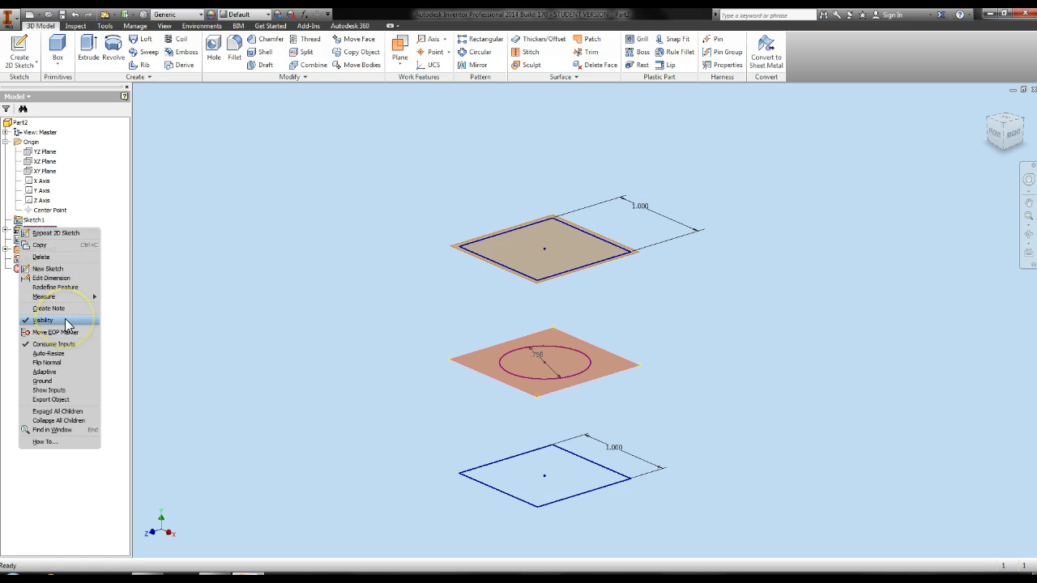
{"action": "left_click", "coordinate": [65, 320]}
{"action": "right_click", "coordinate": [42, 254]}
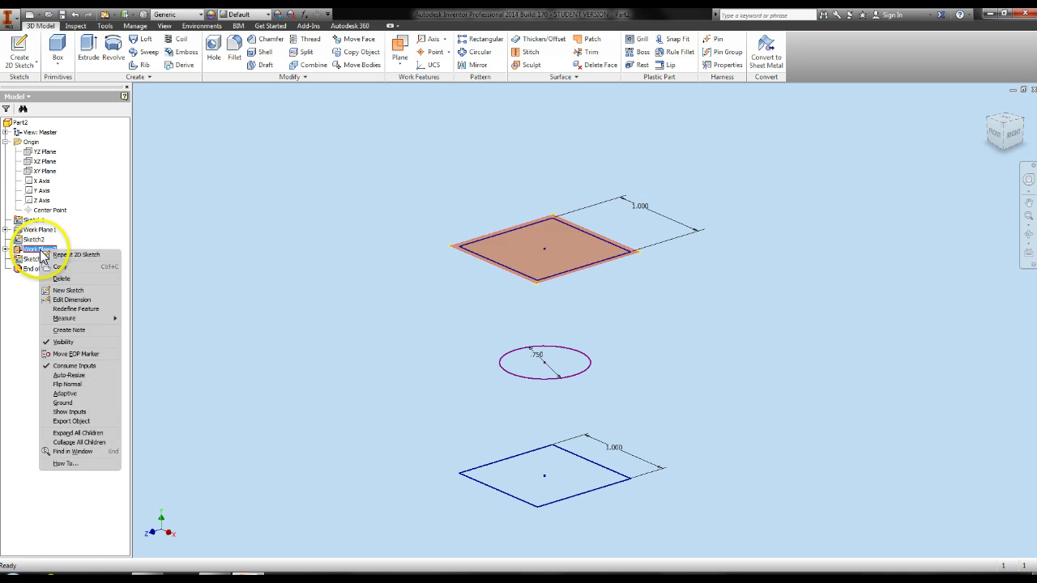
{"action": "left_click", "coordinate": [77, 341]}
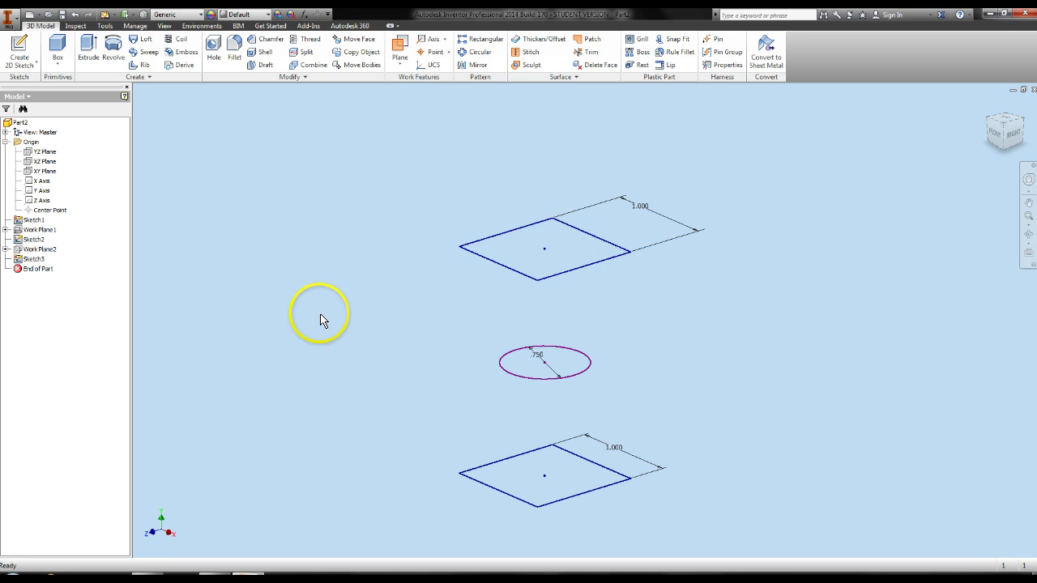
Set up a loft with the lower square, the middle circle and the upper square as its sections, in that order.
{"action": "left_click", "coordinate": [145, 40]}
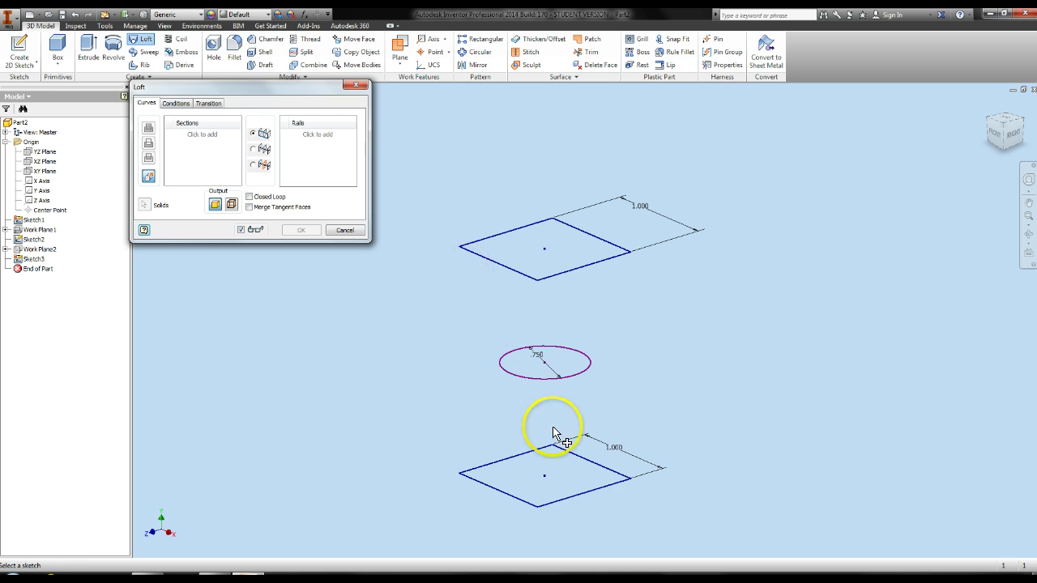
{"action": "left_click", "coordinate": [580, 500]}
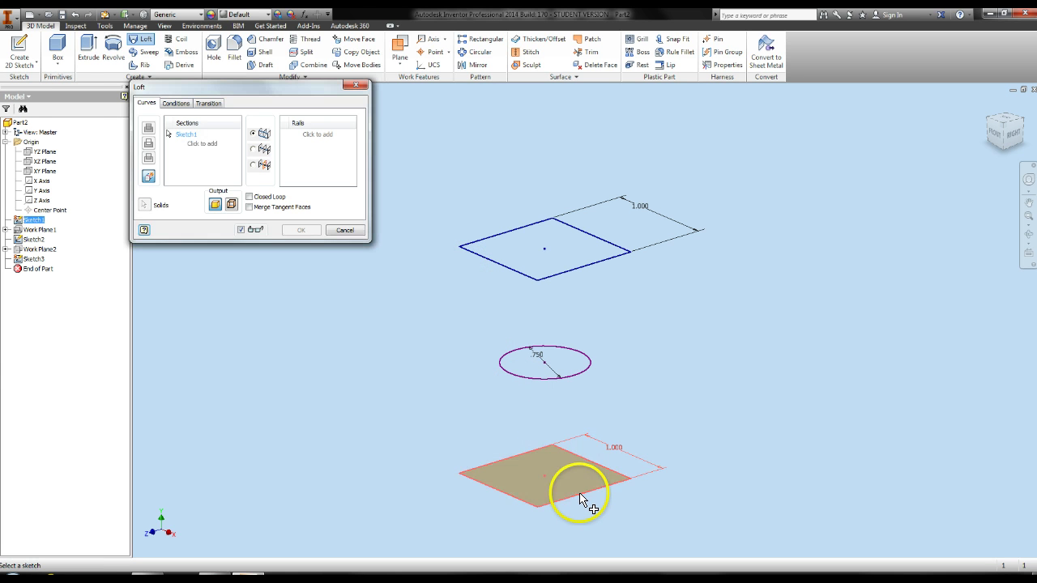
{"action": "left_click", "coordinate": [557, 384]}
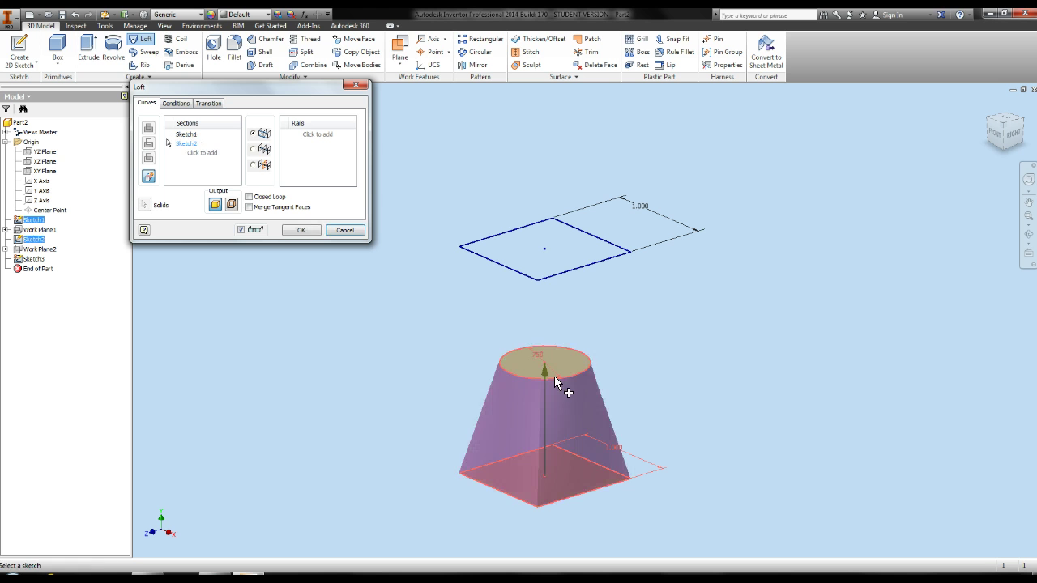
{"action": "left_click", "coordinate": [558, 273]}
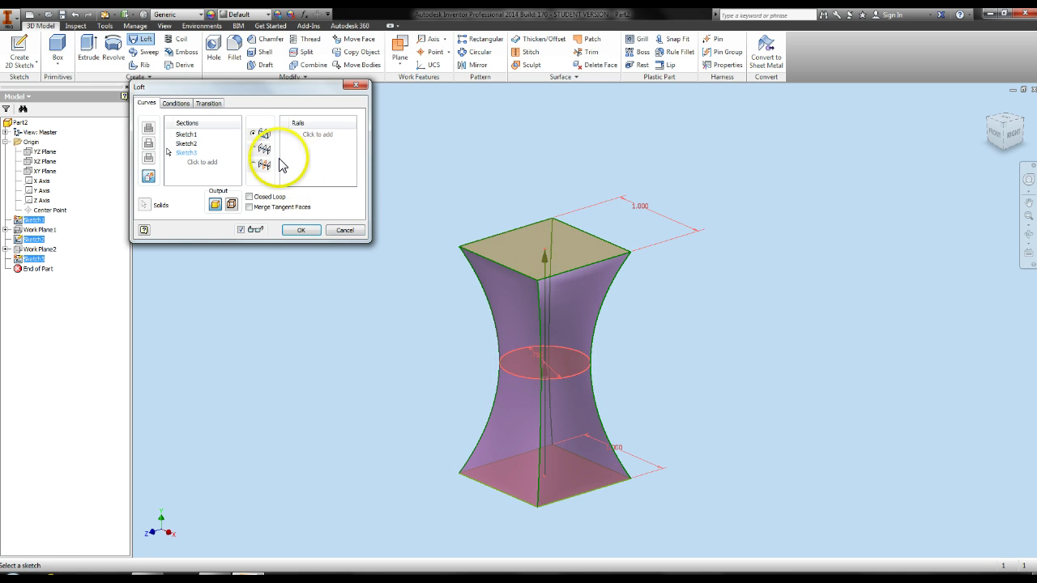
Try the center line and area loft types, return to the rails type without adding rails, and create the solid loft.
{"action": "left_click", "coordinate": [253, 150]}
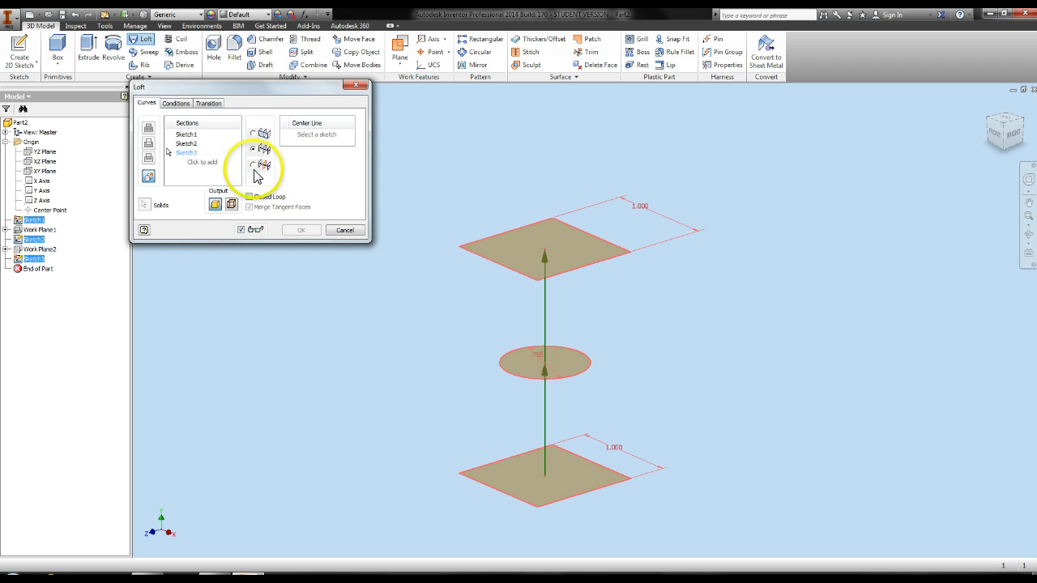
{"action": "left_click", "coordinate": [253, 166]}
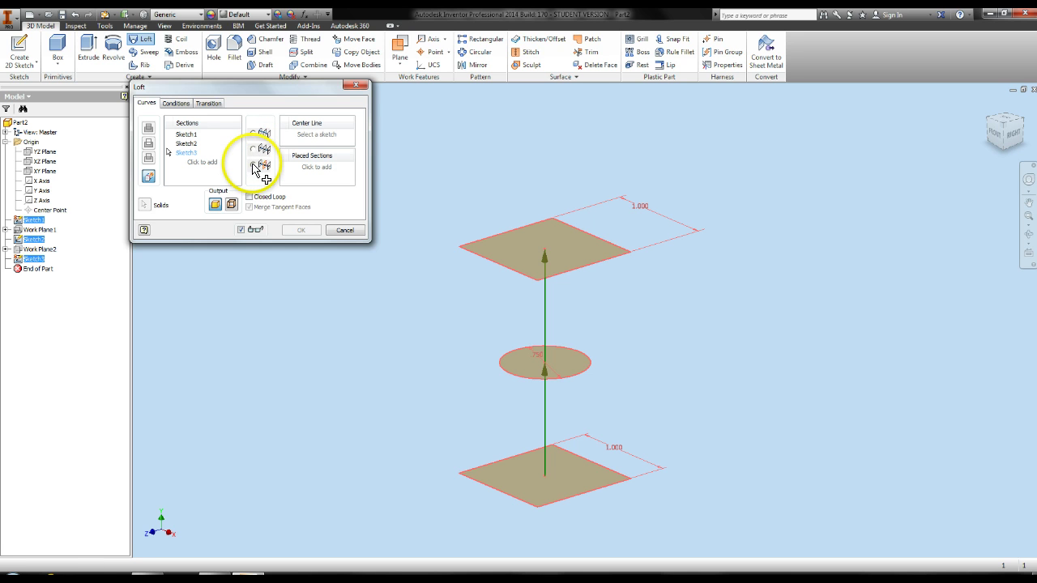
{"action": "left_click", "coordinate": [253, 133]}
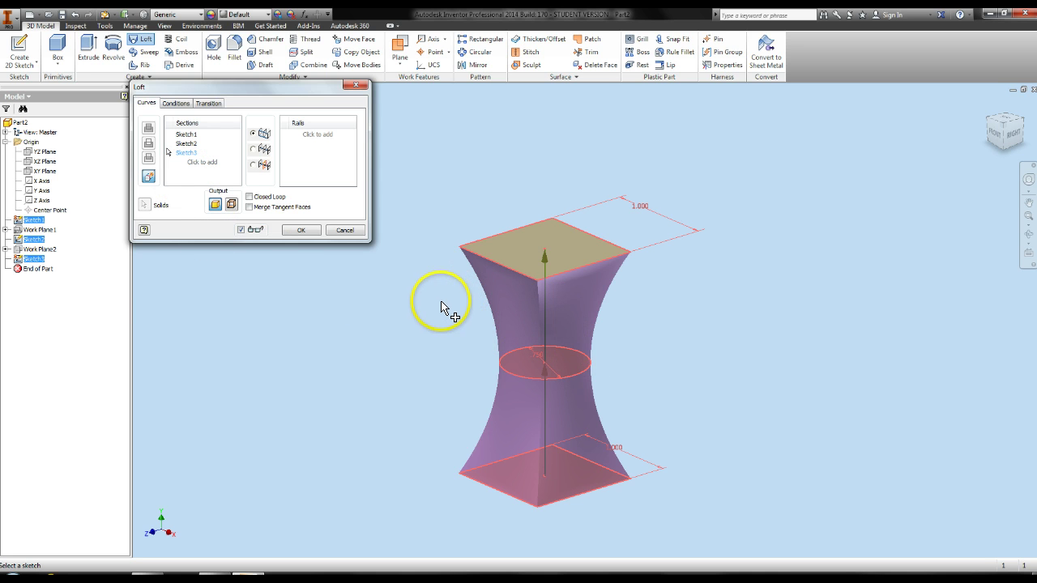
{"action": "left_click", "coordinate": [305, 231]}
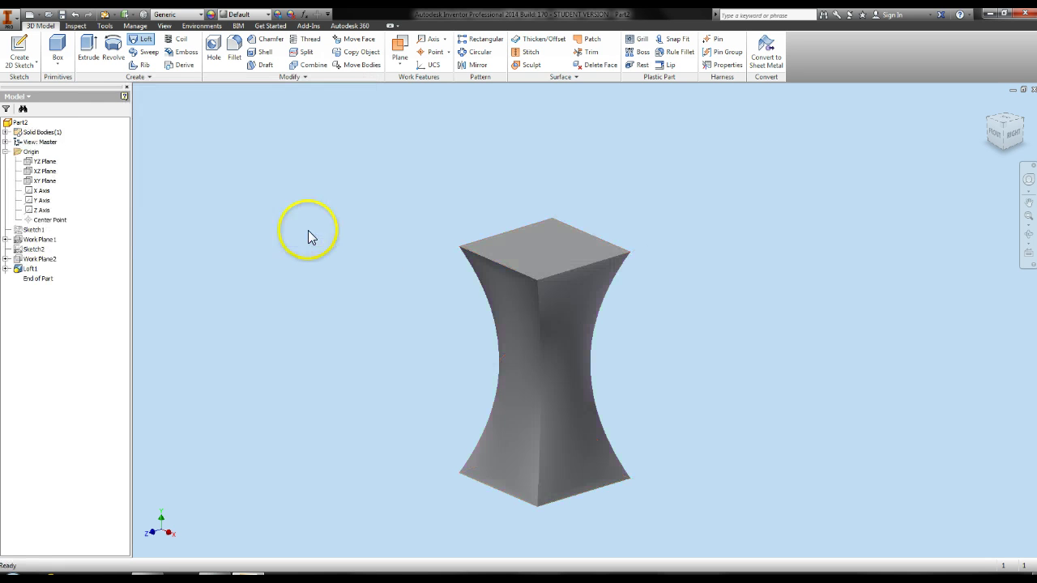